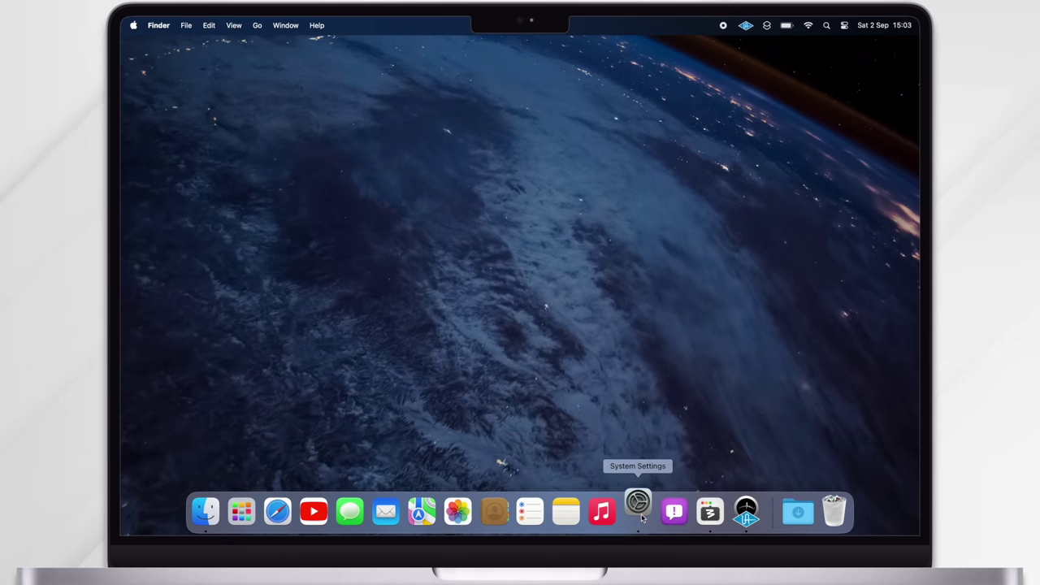
Open the Wallpaper section of System Settings.
{"action": "left_click", "coordinate": [638, 511]}
{"action": "scroll", "coordinate": [415, 401], "scroll_direction": "down", "scroll_amount": 5}
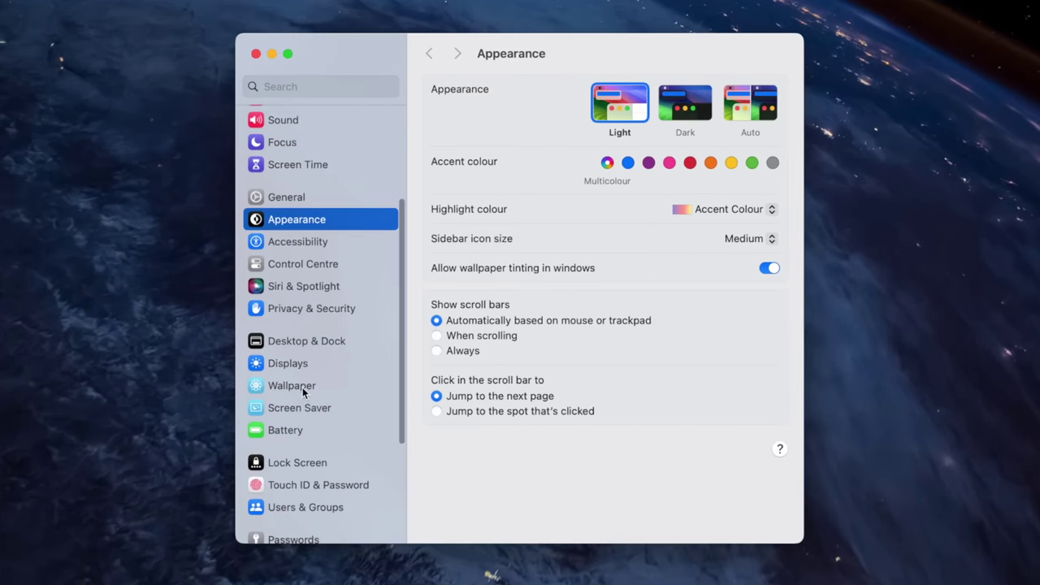
{"action": "left_click", "coordinate": [302, 388]}
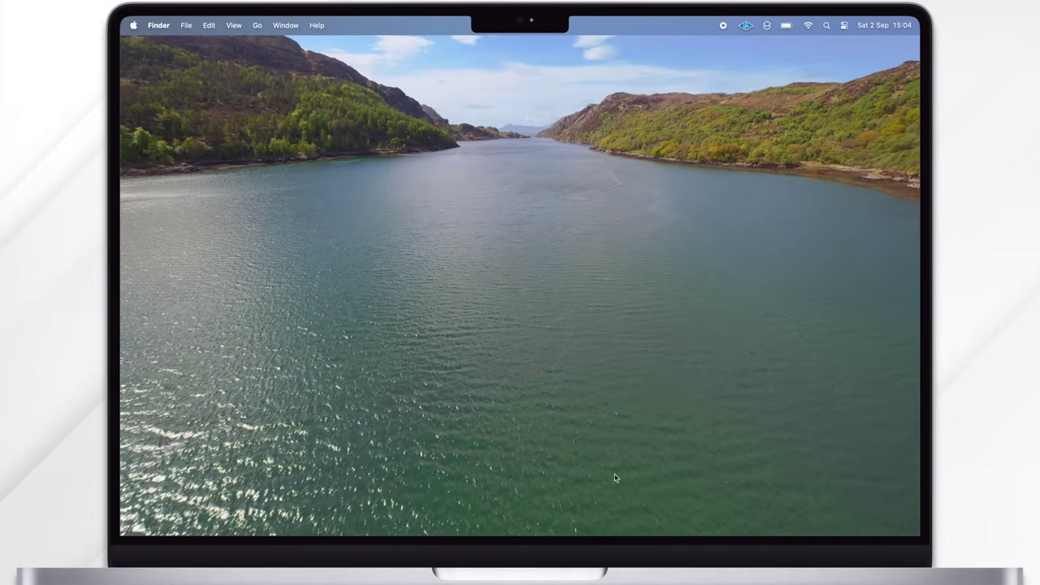
Return to the Wallpaper settings and browse the available Dynamic, Landscape and Cityscape wallpapers.
{"action": "left_click", "coordinate": [638, 508]}
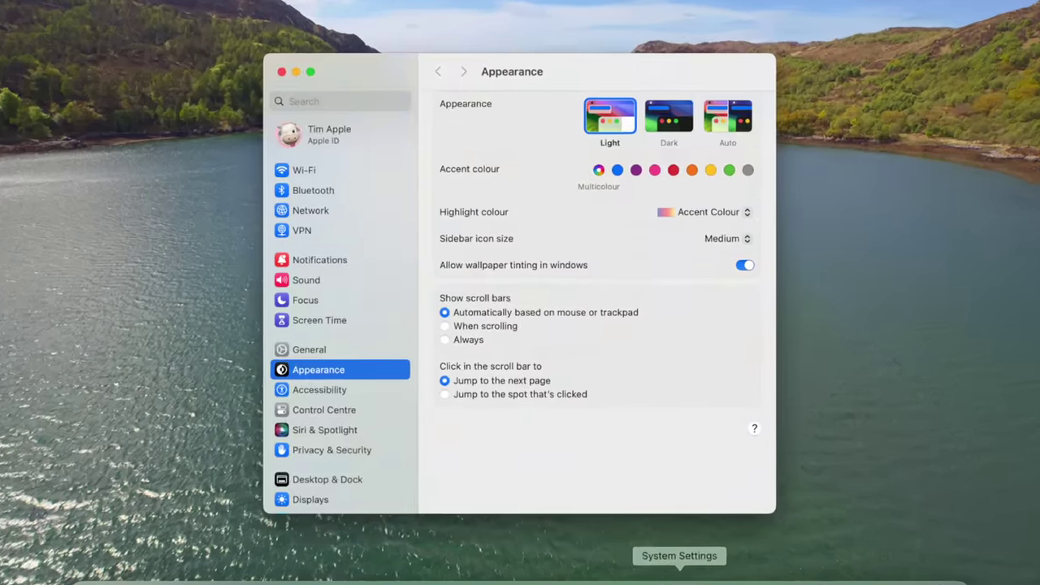
{"action": "scroll", "coordinate": [363, 426], "scroll_direction": "down", "scroll_amount": 3}
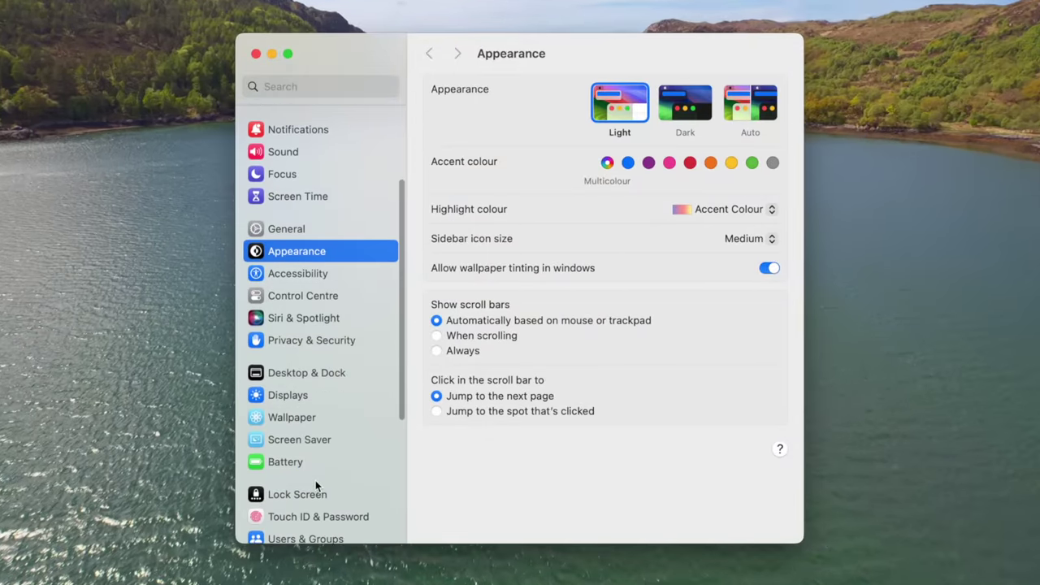
{"action": "left_click", "coordinate": [290, 418]}
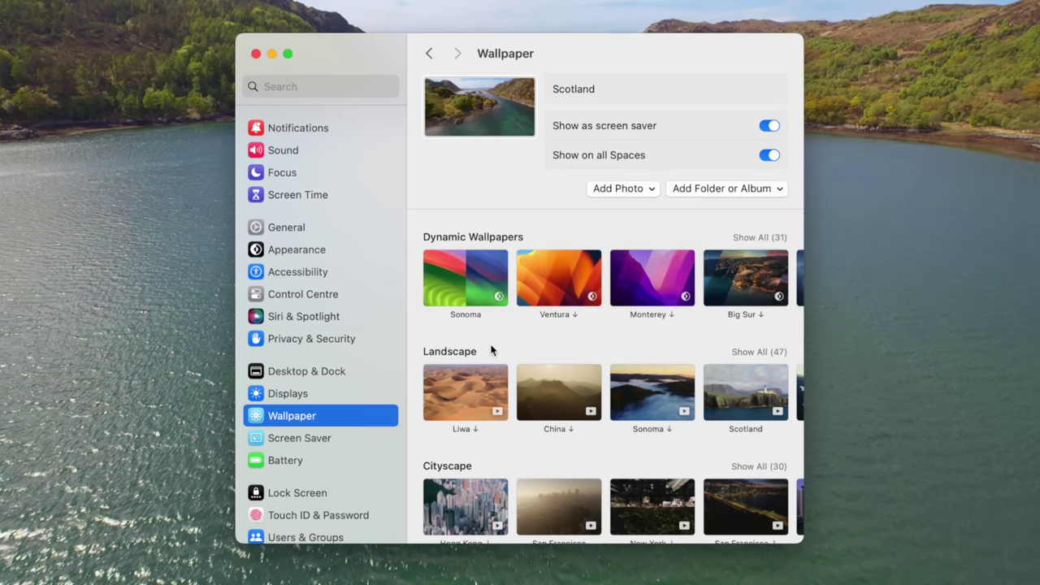
{"action": "scroll", "coordinate": [490, 349], "scroll_direction": "down", "scroll_amount": 5}
{"action": "scroll", "coordinate": [490, 349], "scroll_direction": "down", "scroll_amount": 5}
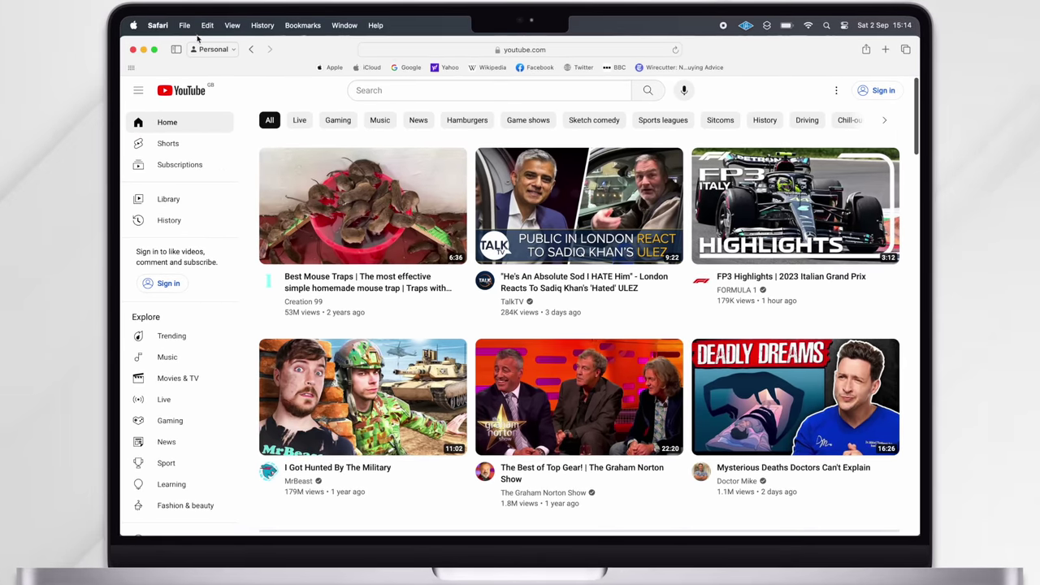
Add the YouTube website open in Safari to the Dock as a web app named YouTube.
{"action": "left_click", "coordinate": [185, 26]}
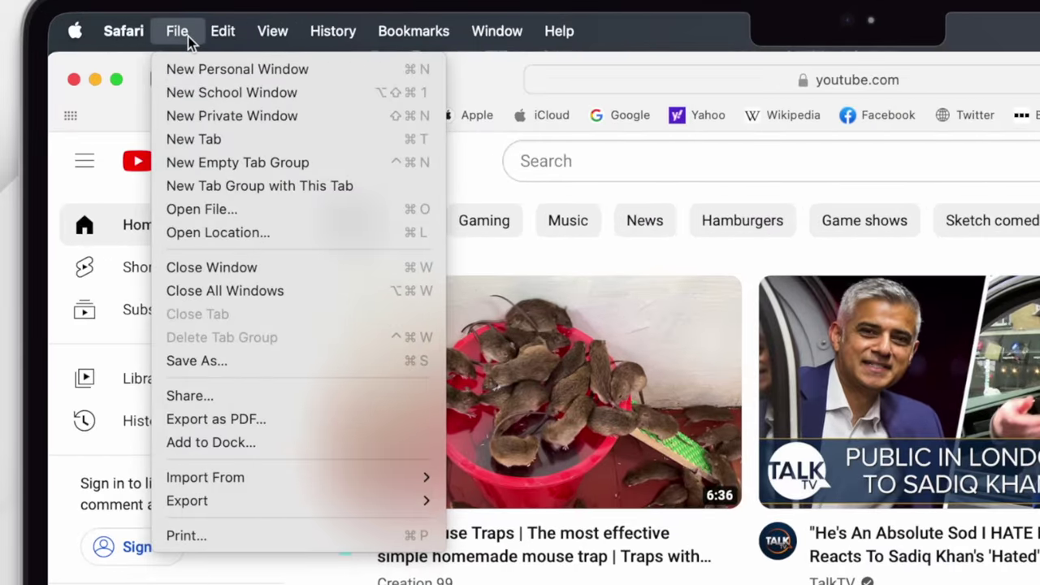
{"action": "left_click", "coordinate": [236, 446]}
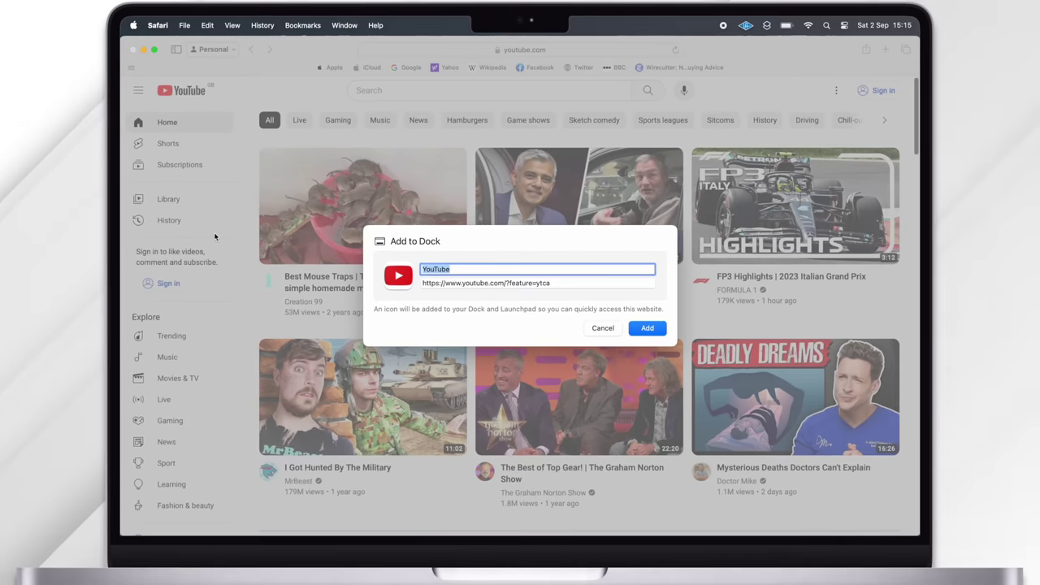
{"action": "left_click", "coordinate": [654, 327]}
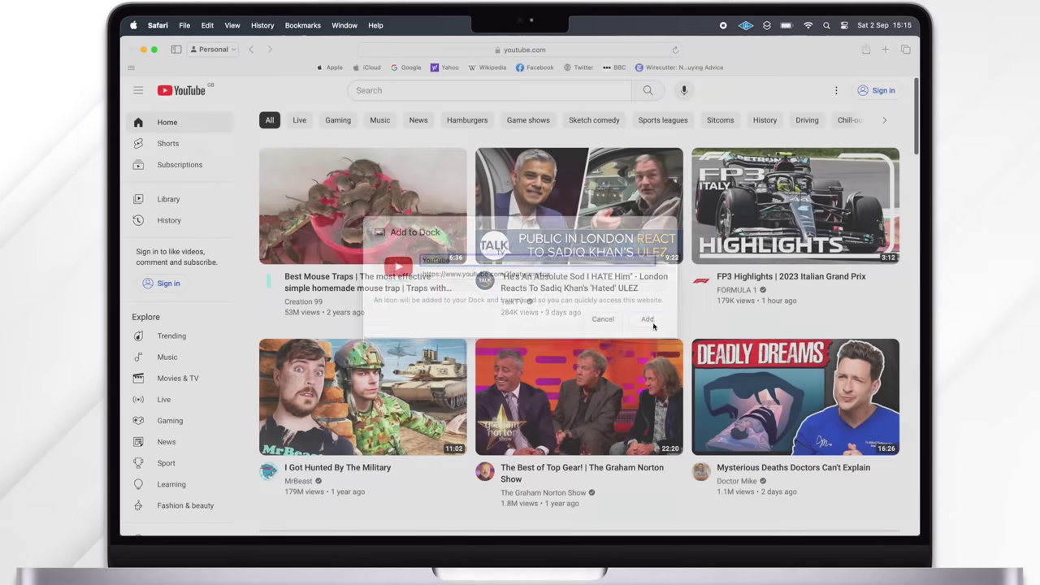
Launch the YouTube web app from Launchpad.
{"action": "mouse_move", "coordinate": [547, 534]}
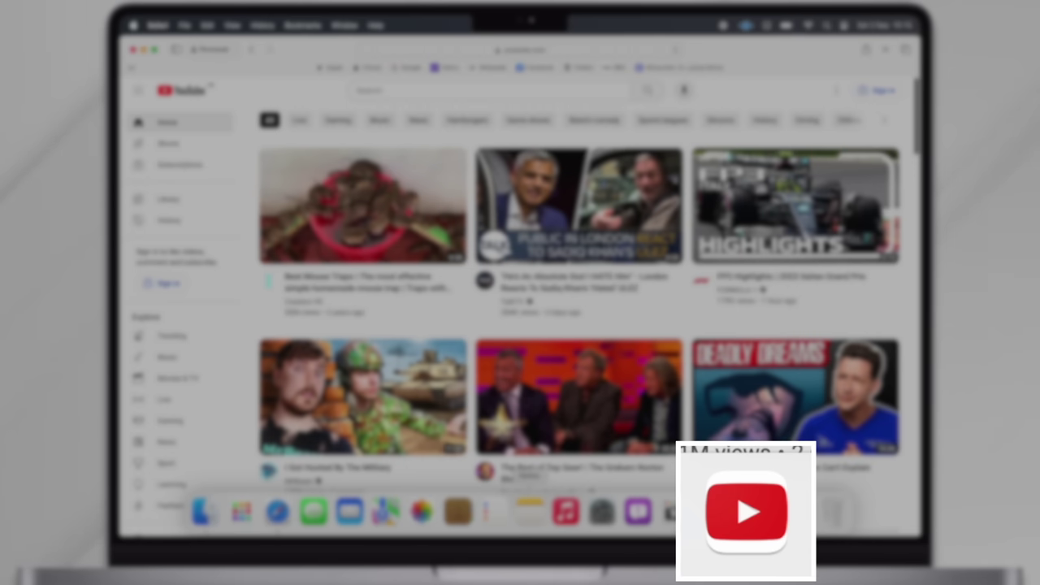
{"action": "left_click", "coordinate": [241, 511]}
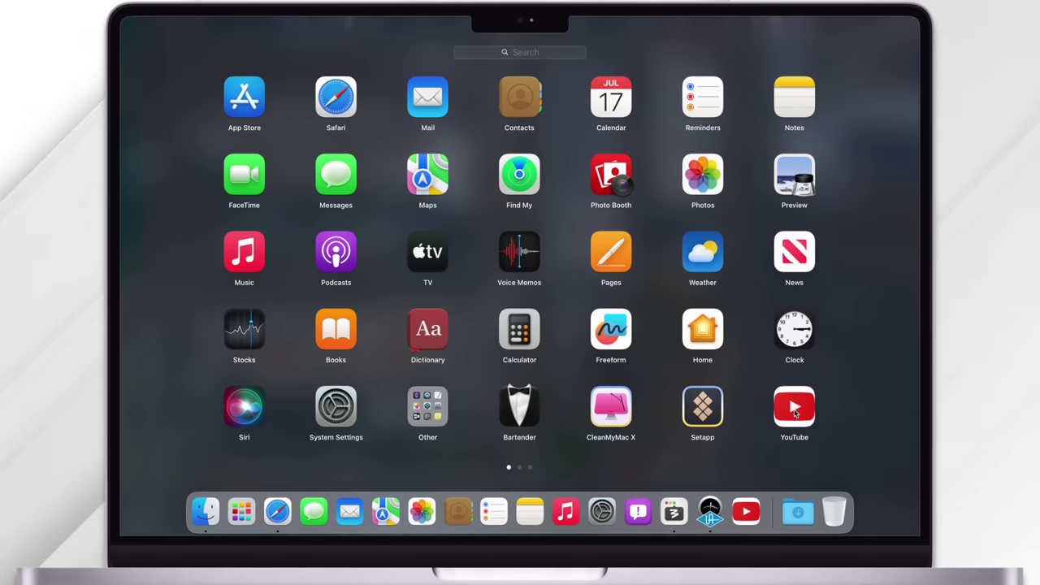
{"action": "left_click", "coordinate": [795, 412]}
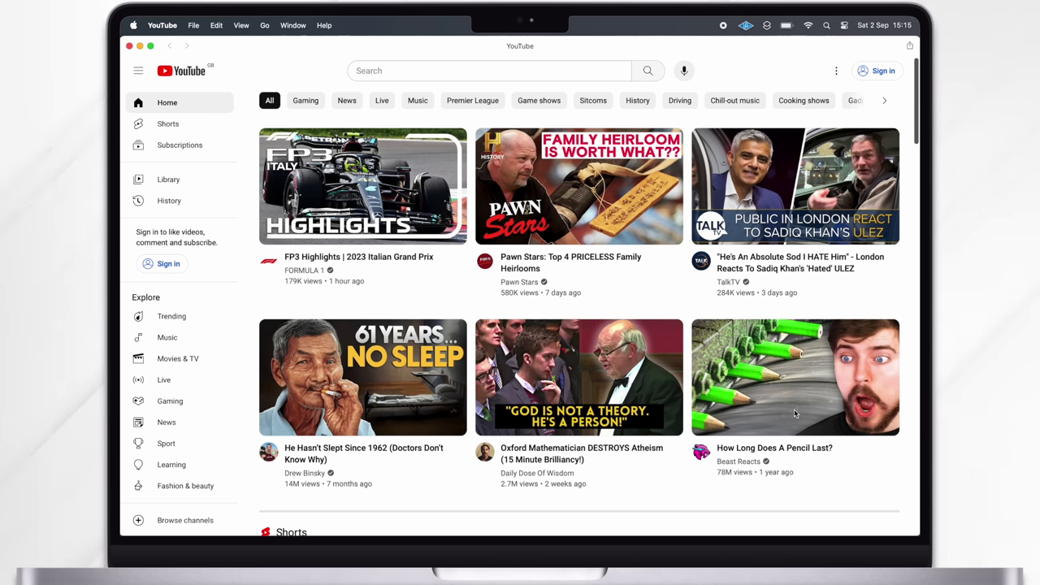
Remove the YouTube web app by moving it from Launchpad to the Trash.
{"action": "left_click", "coordinate": [241, 508]}
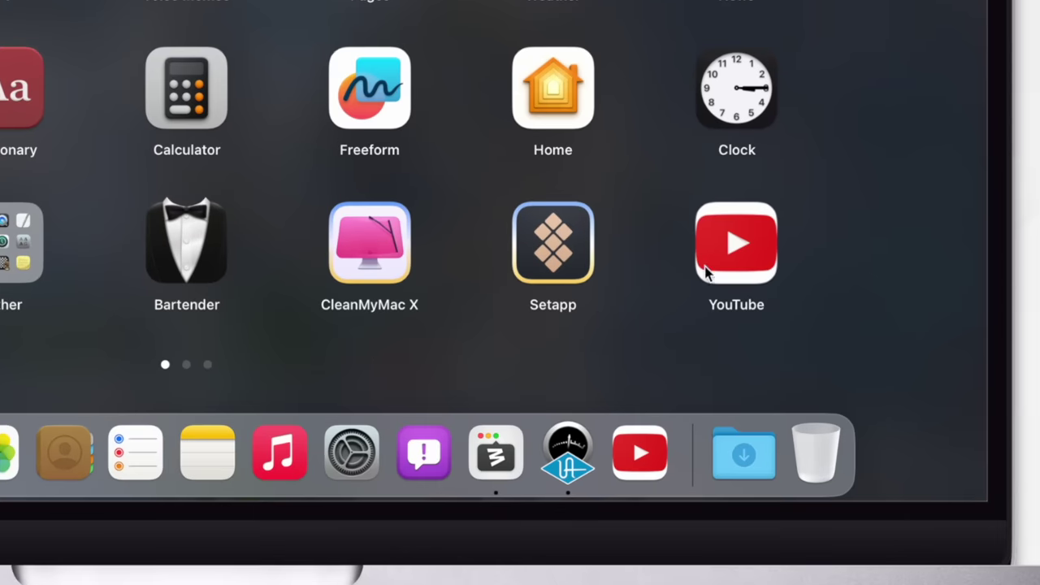
{"action": "left_click_drag", "start_coordinate": [717, 254], "coordinate": [803, 434]}
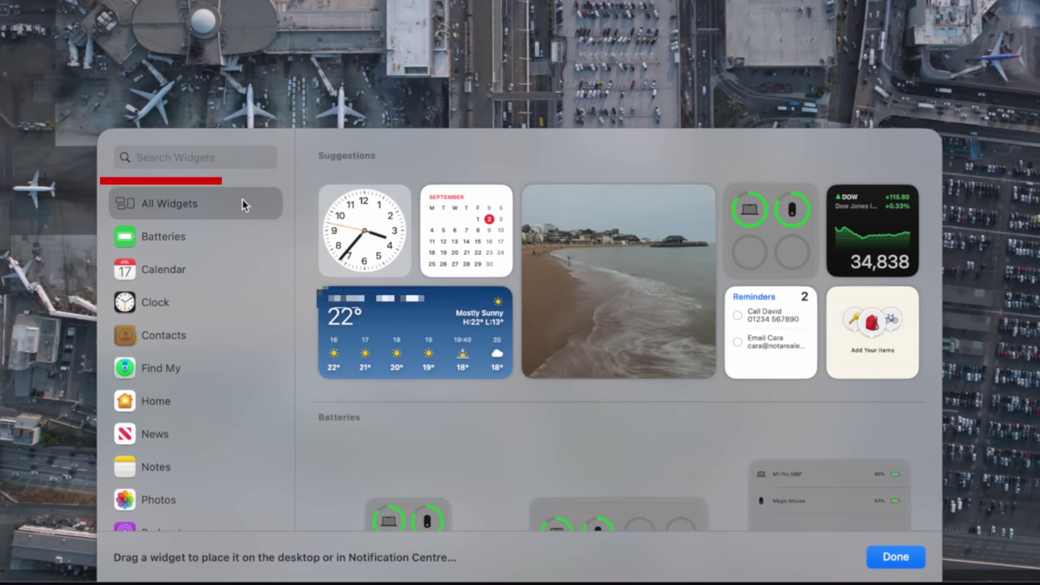
Add the small Batteries Status widget to the desktop and move it to the desktop's upper-right area.
{"action": "left_click", "coordinate": [187, 235]}
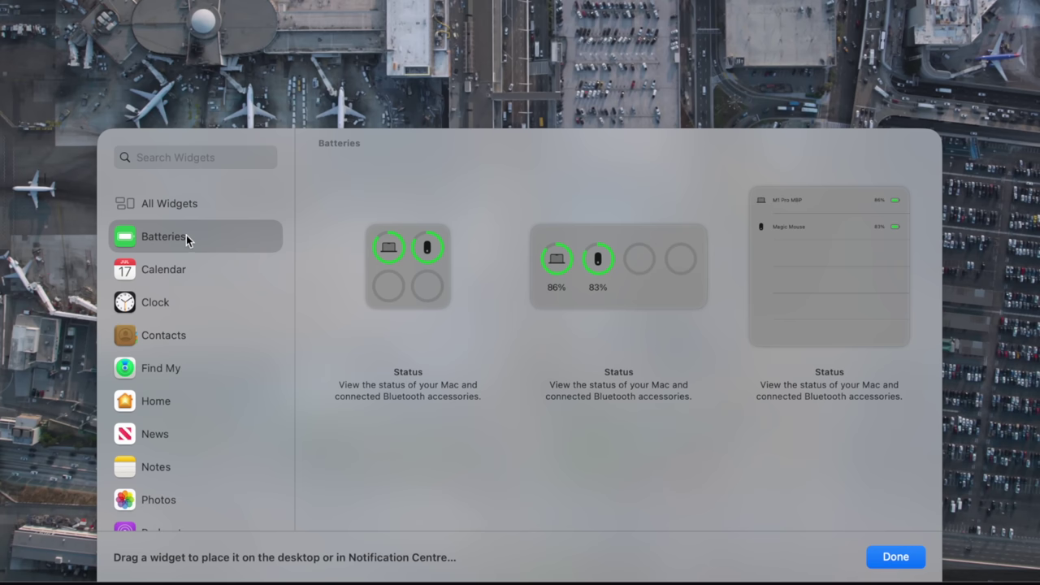
{"action": "left_click", "coordinate": [371, 232]}
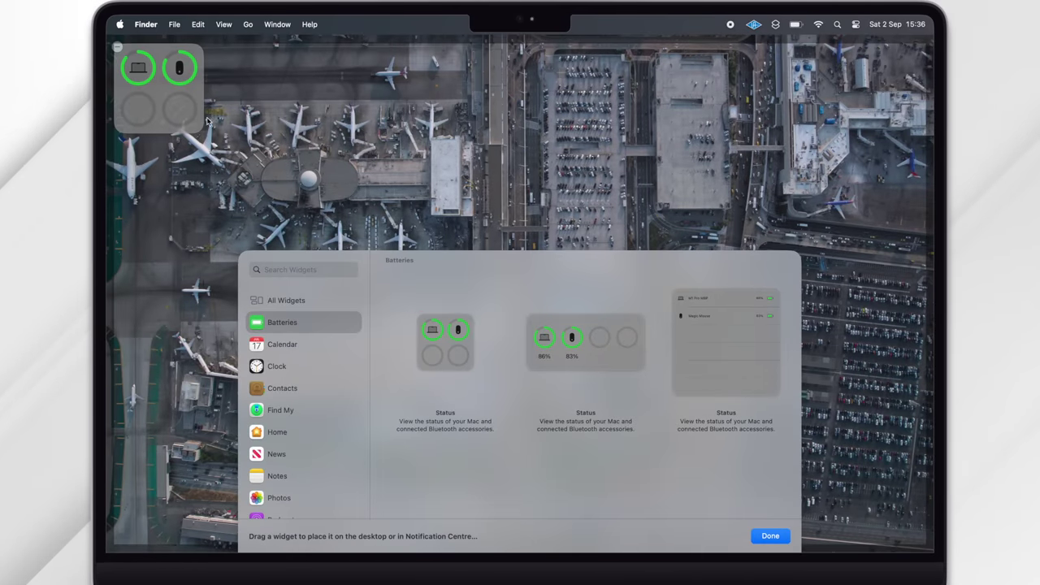
{"action": "left_click_drag", "start_coordinate": [185, 112], "coordinate": [816, 223]}
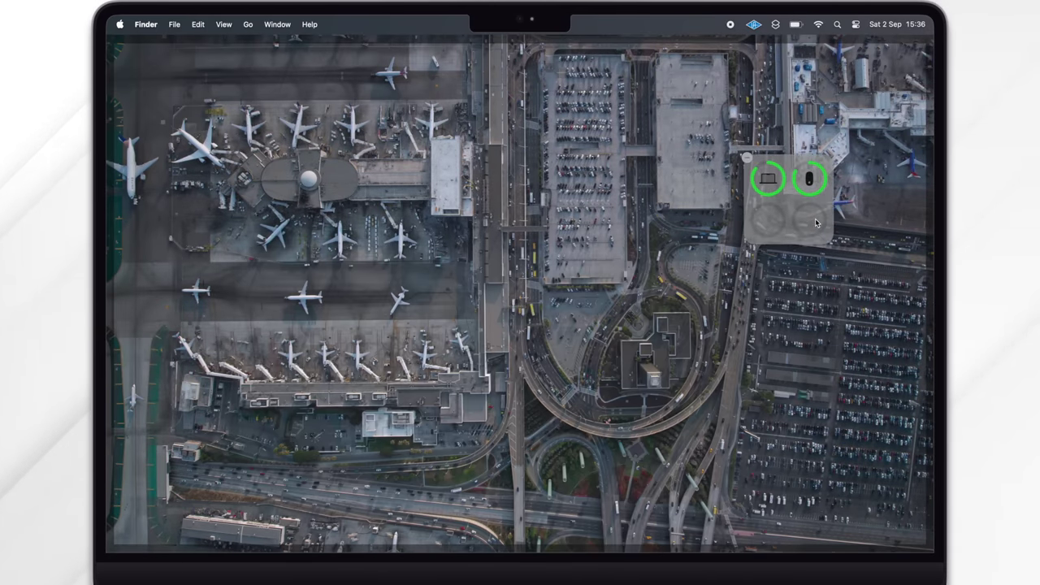
Add the medium Reminders List widget to the desktop and open its reminder list choice for editing.
{"action": "scroll", "coordinate": [338, 352], "scroll_direction": "down", "scroll_amount": 5}
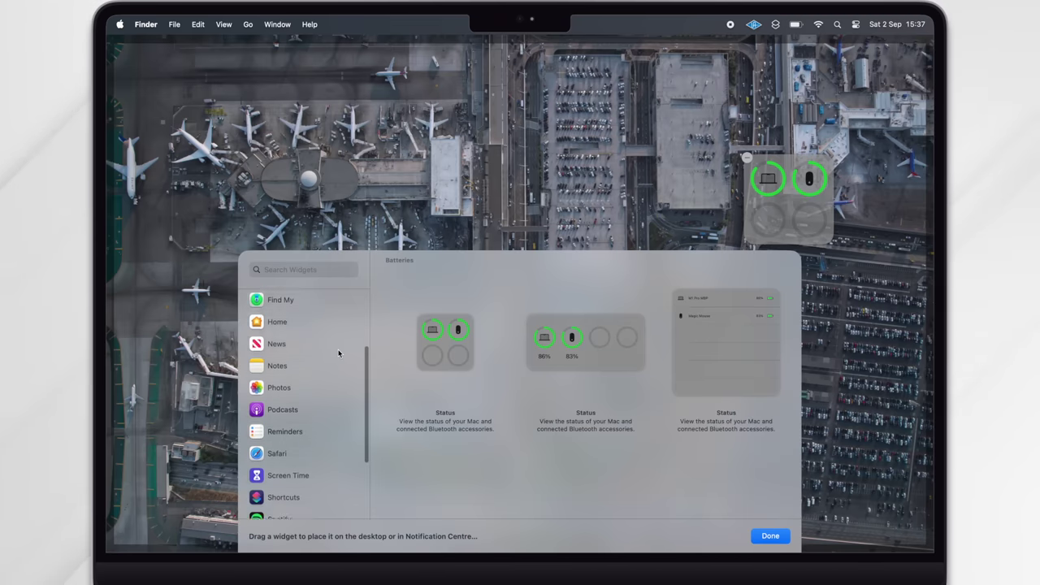
{"action": "left_click", "coordinate": [321, 400]}
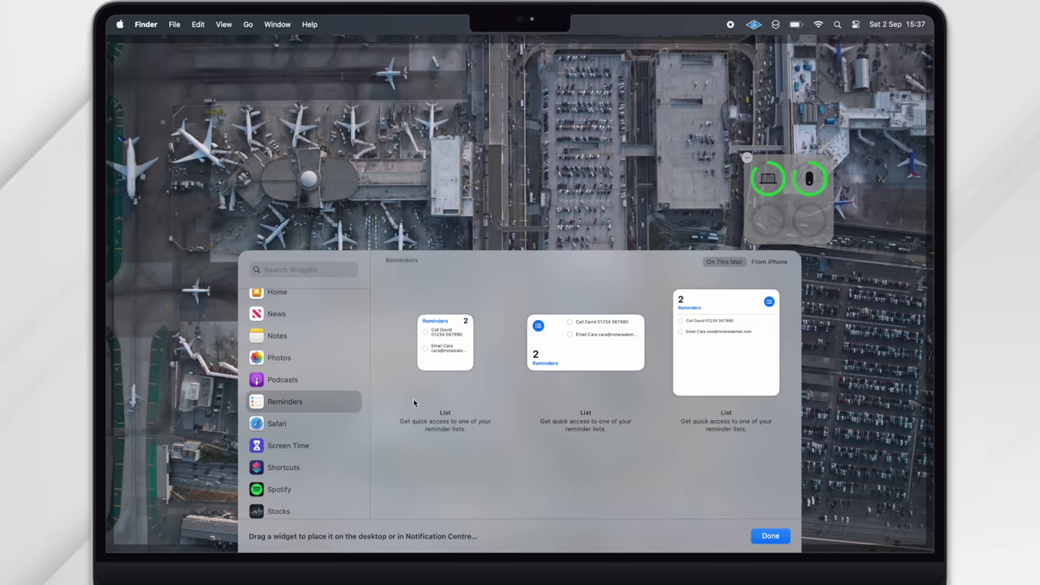
{"action": "left_click", "coordinate": [531, 320]}
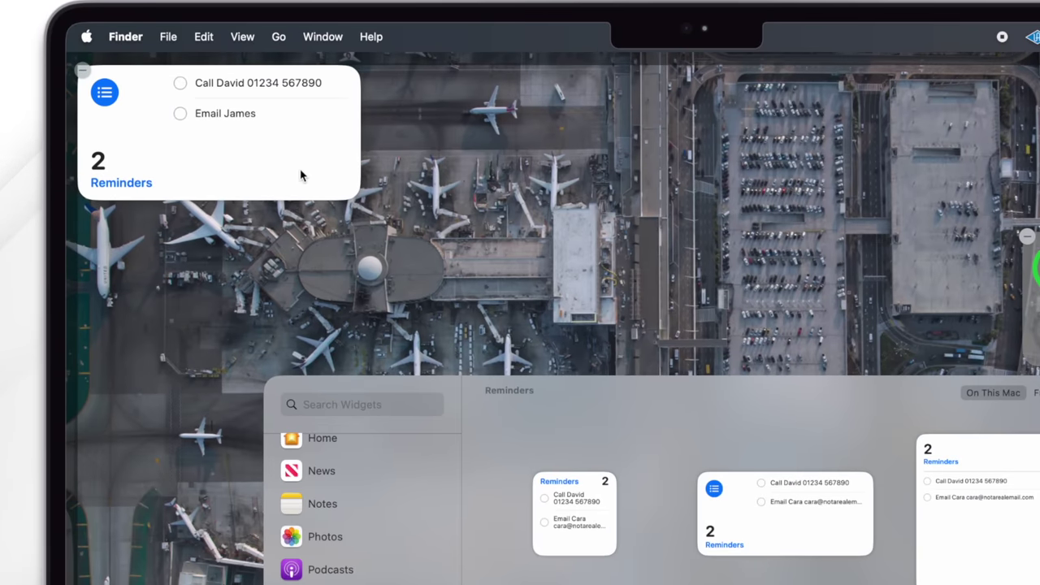
{"action": "left_click", "coordinate": [301, 175]}
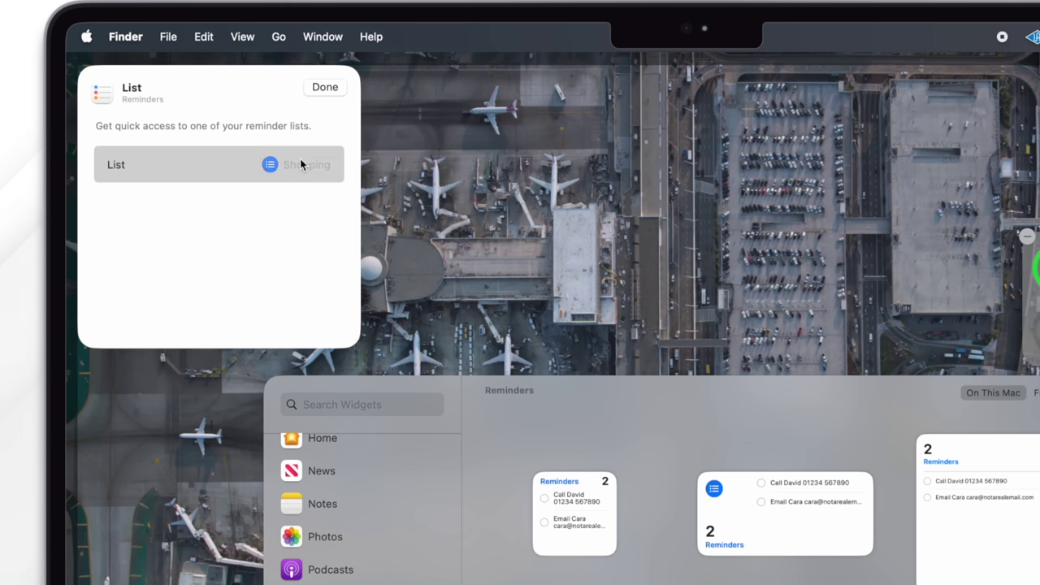
{"action": "left_click", "coordinate": [300, 165]}
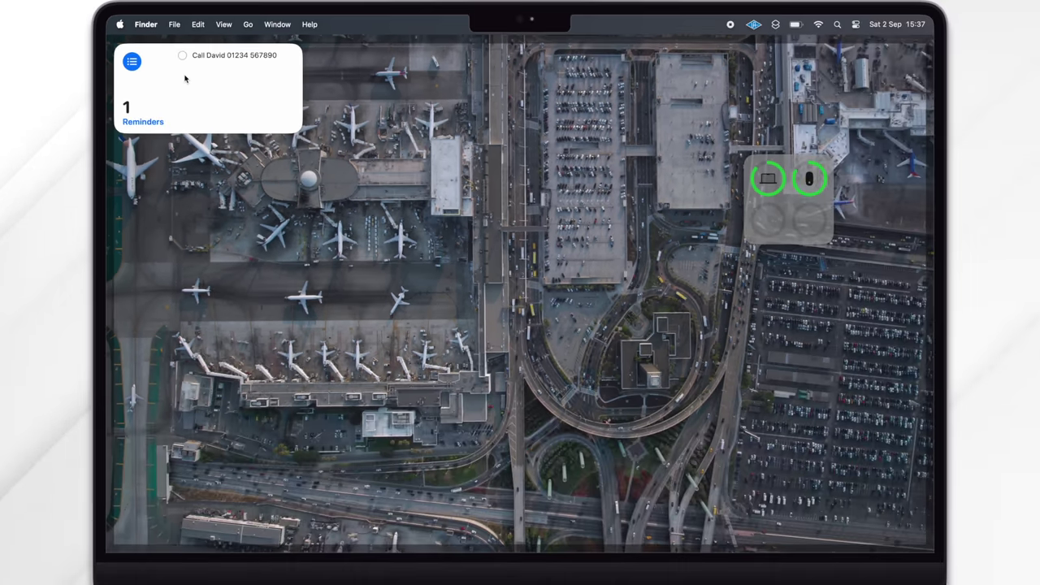
Reopen the widget gallery and add the wide Spotify Recently Played widget to the desktop.
{"action": "right_click", "coordinate": [184, 79]}
{"action": "left_click", "coordinate": [219, 146]}
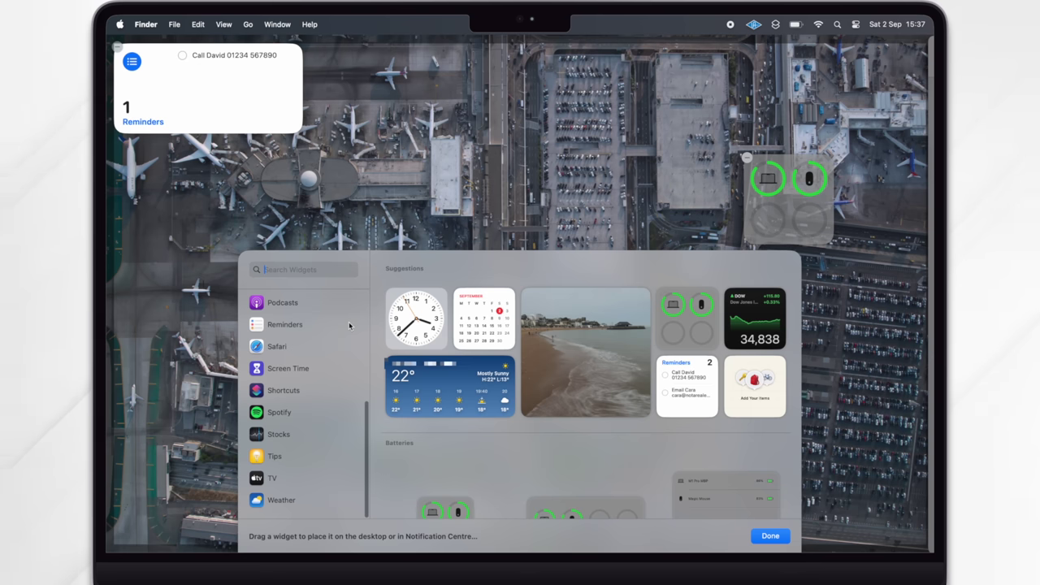
{"action": "left_click", "coordinate": [297, 411]}
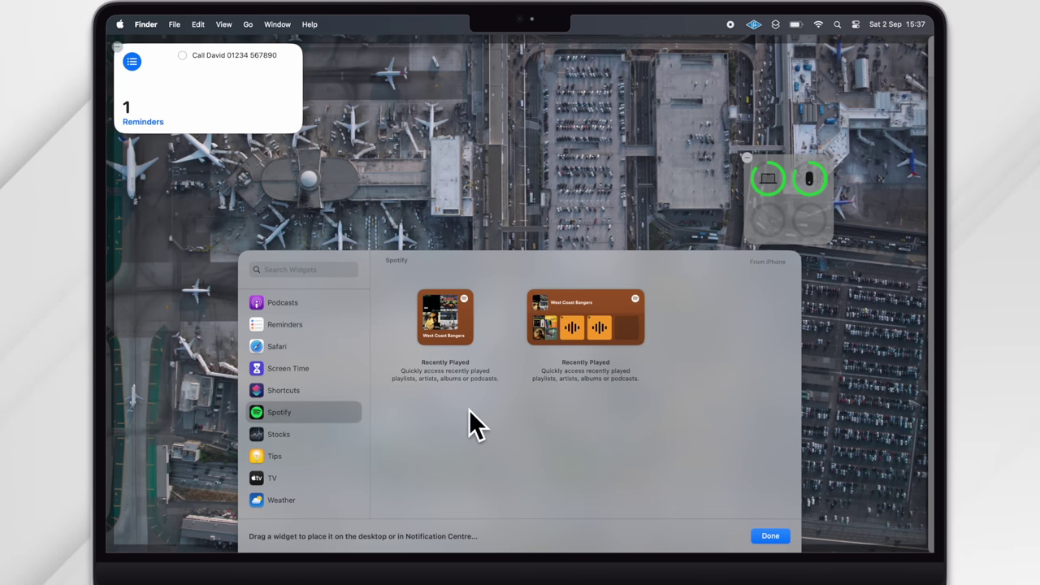
{"action": "left_click", "coordinate": [534, 298]}
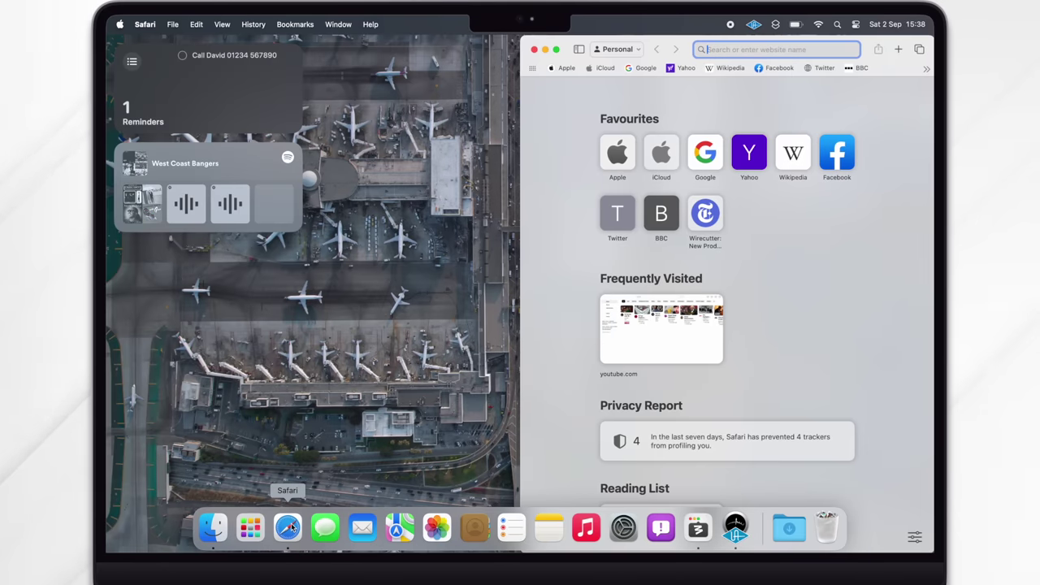
Hide the open Safari window to reveal the desktop widgets in full colour, and bring it back.
{"action": "left_click", "coordinate": [332, 451]}
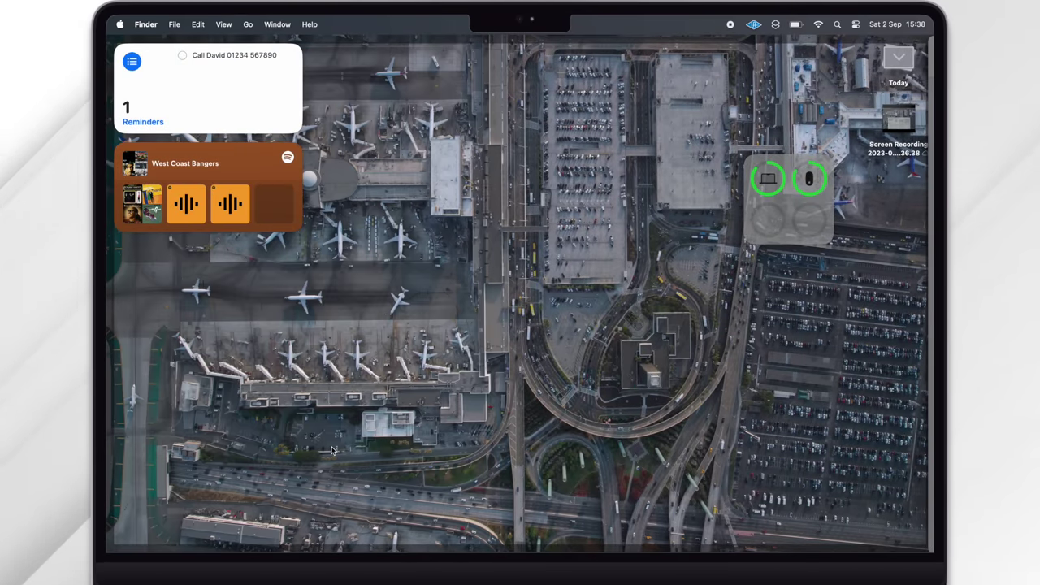
{"action": "left_click", "coordinate": [331, 451]}
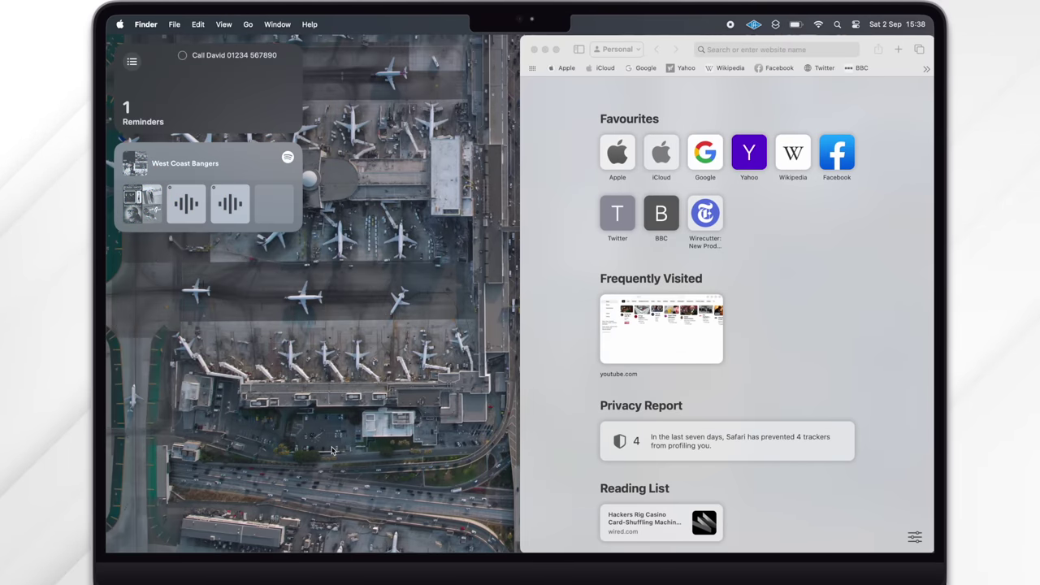
{"action": "left_click", "coordinate": [331, 450]}
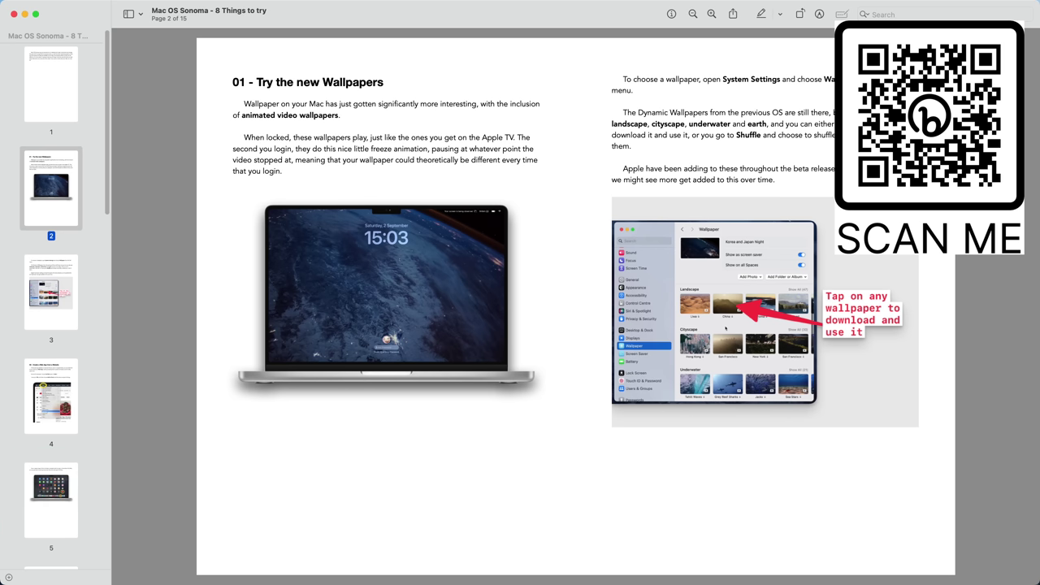
Look through the Mac OS Sonoma guide at page 4 on creating a web app and the pages after it.
{"action": "left_click", "coordinate": [51, 398]}
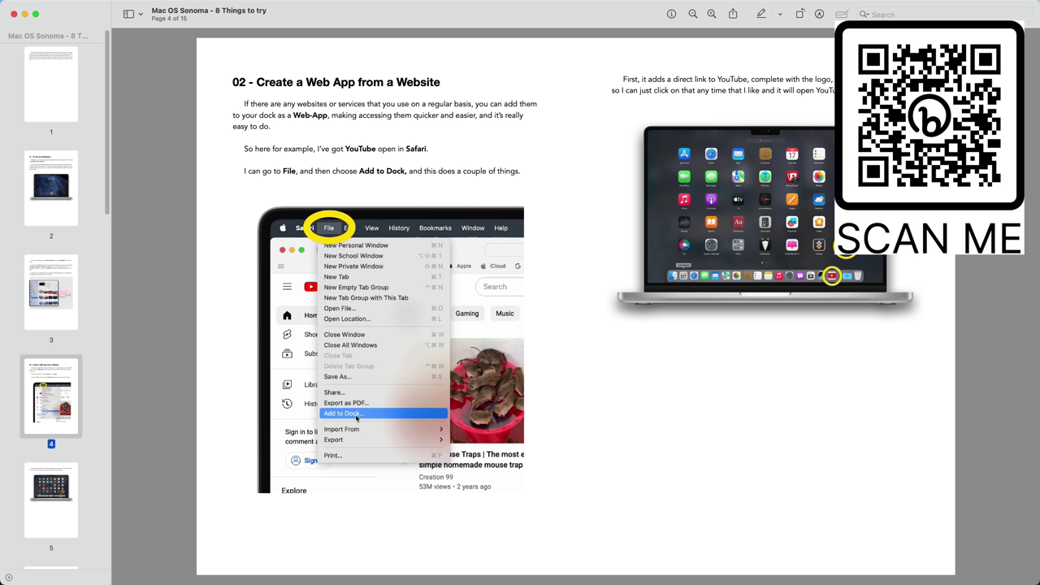
{"action": "left_click", "coordinate": [51, 572]}
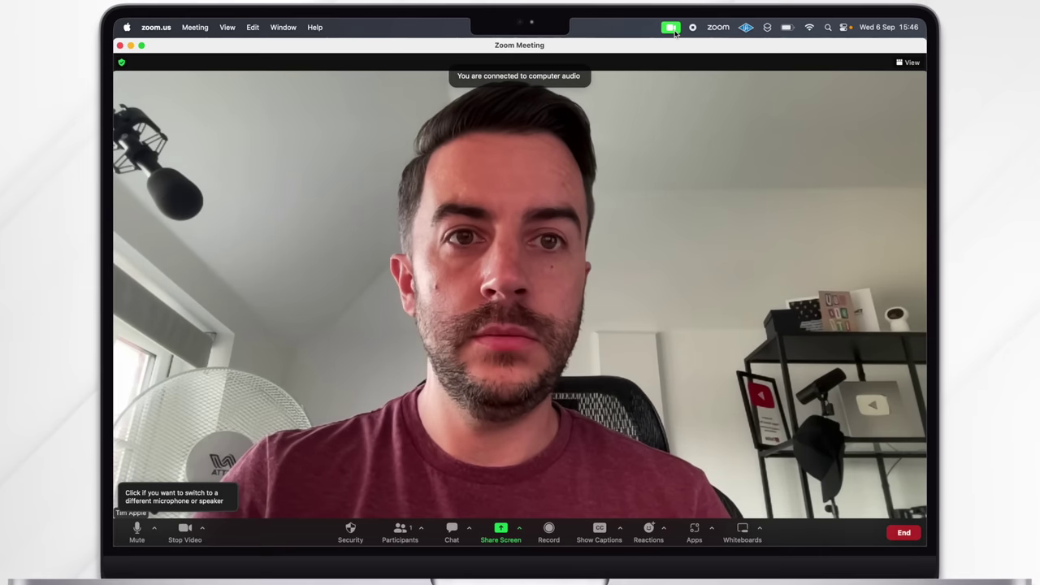
Turn on the Portrait camera effect for the Zoom meeting and adjust its background blur to about half strength.
{"action": "left_click", "coordinate": [648, 52]}
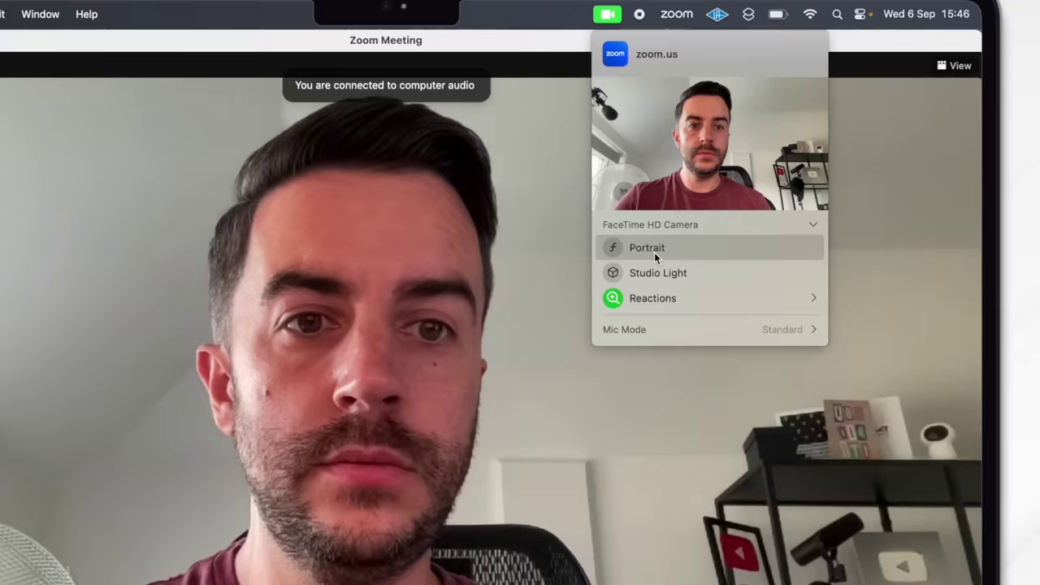
{"action": "left_click", "coordinate": [528, 406]}
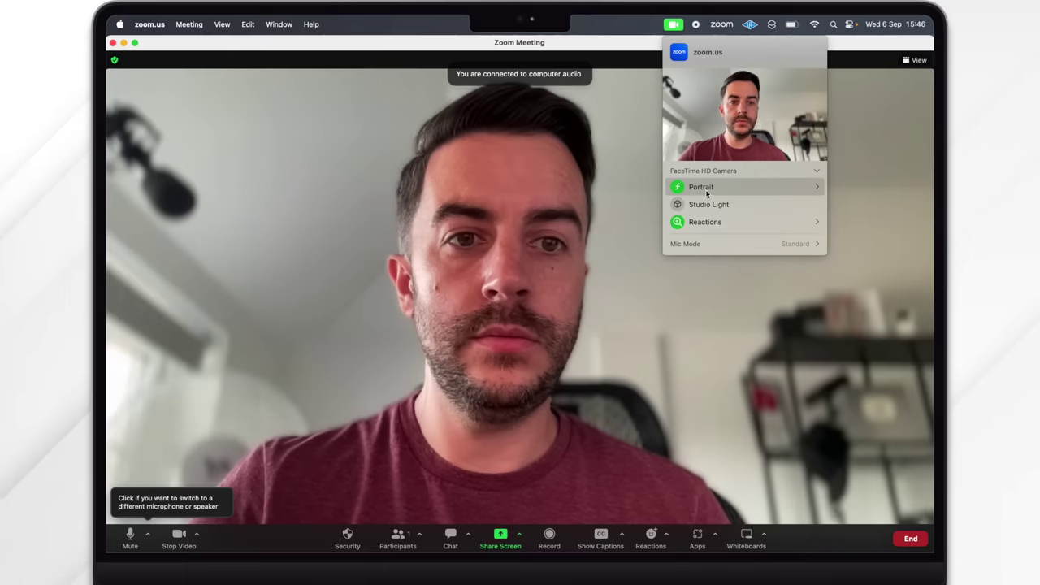
{"action": "left_click", "coordinate": [817, 187]}
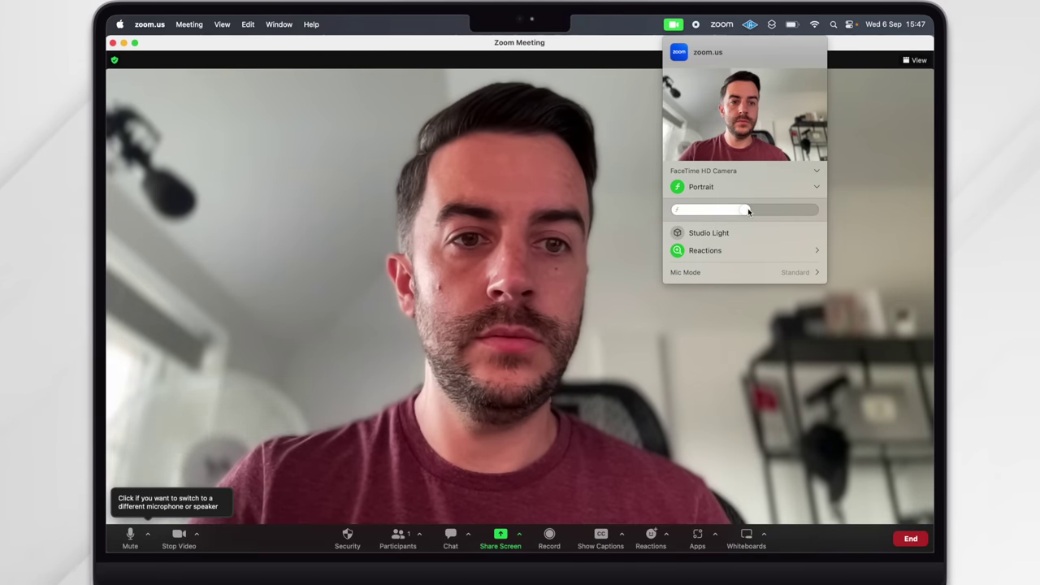
{"action": "mouse_move", "coordinate": [744, 210]}
{"action": "left_mouse_down"}
{"action": "mouse_move", "coordinate": [837, 211]}
{"action": "mouse_move", "coordinate": [668, 218]}
{"action": "mouse_move", "coordinate": [744, 209]}
{"action": "left_mouse_up"}
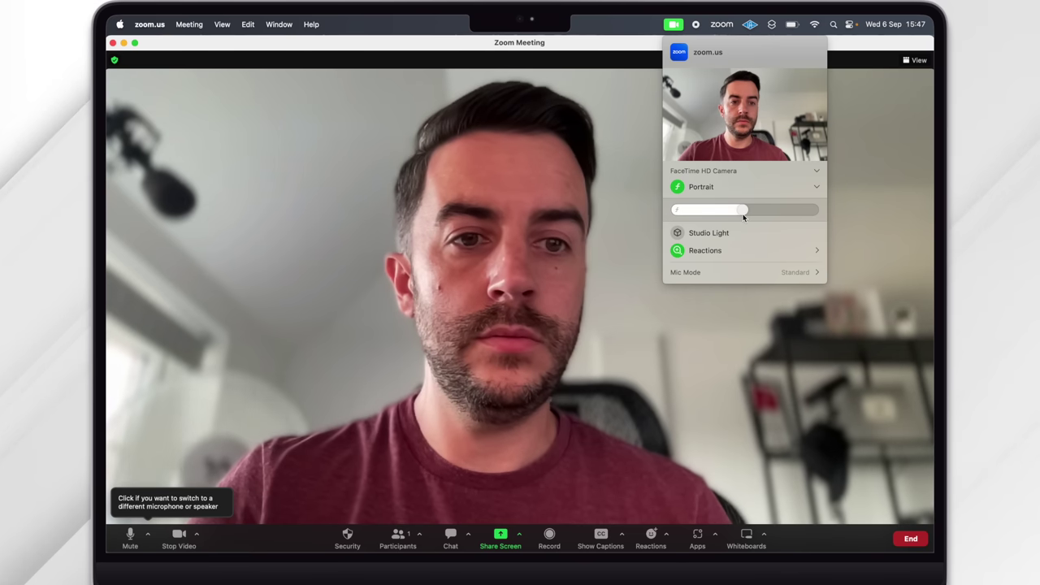
{"action": "left_click", "coordinate": [816, 187]}
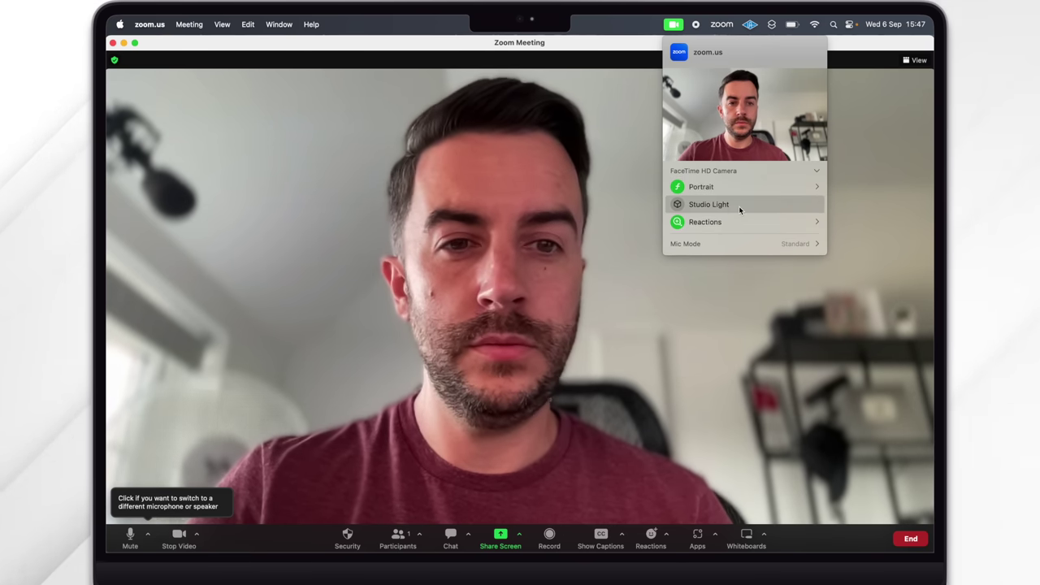
Turn on the Studio Light effect for the Zoom meeting and lower its intensity to slightly under half.
{"action": "left_click", "coordinate": [738, 206]}
{"action": "left_click", "coordinate": [816, 204]}
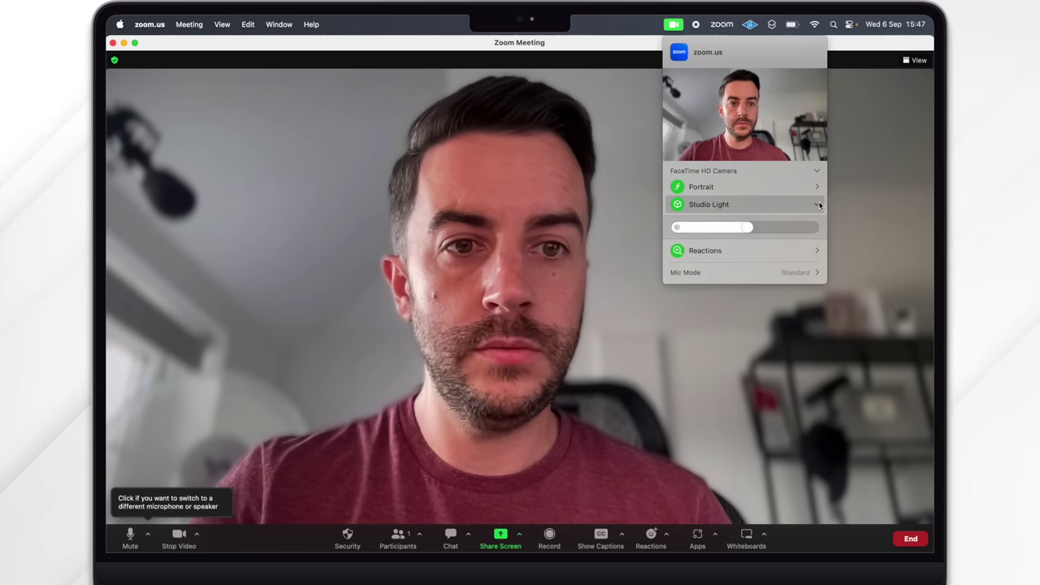
{"action": "mouse_move", "coordinate": [749, 226]}
{"action": "left_mouse_down"}
{"action": "mouse_move", "coordinate": [813, 226]}
{"action": "mouse_move", "coordinate": [832, 213]}
{"action": "mouse_move", "coordinate": [660, 219]}
{"action": "mouse_move", "coordinate": [735, 228]}
{"action": "left_mouse_up"}
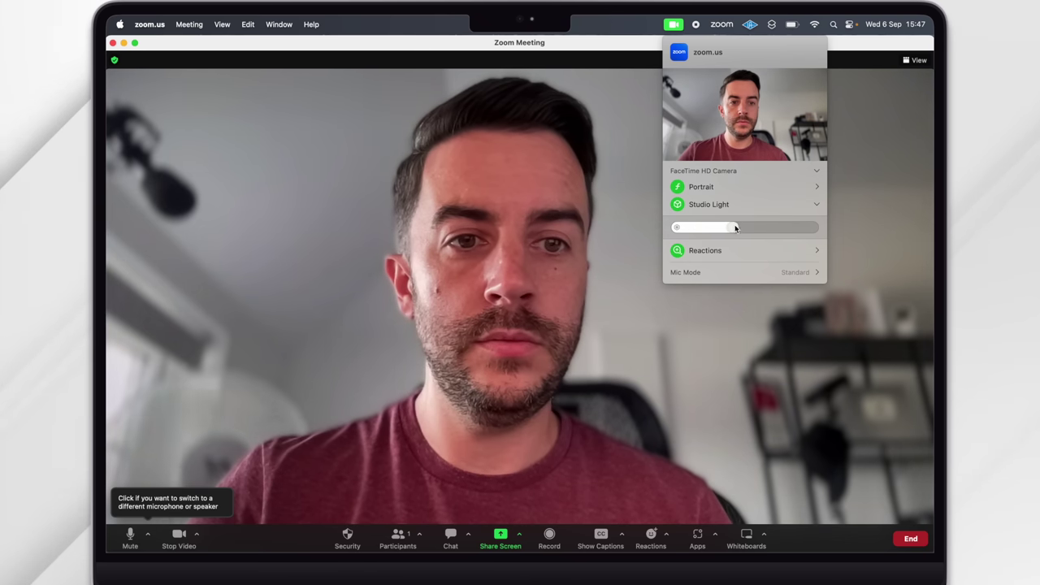
{"action": "left_click", "coordinate": [816, 204]}
Send a heart reaction on the camera feed and open the Mic Mode options.
{"action": "left_click", "coordinate": [816, 219]}
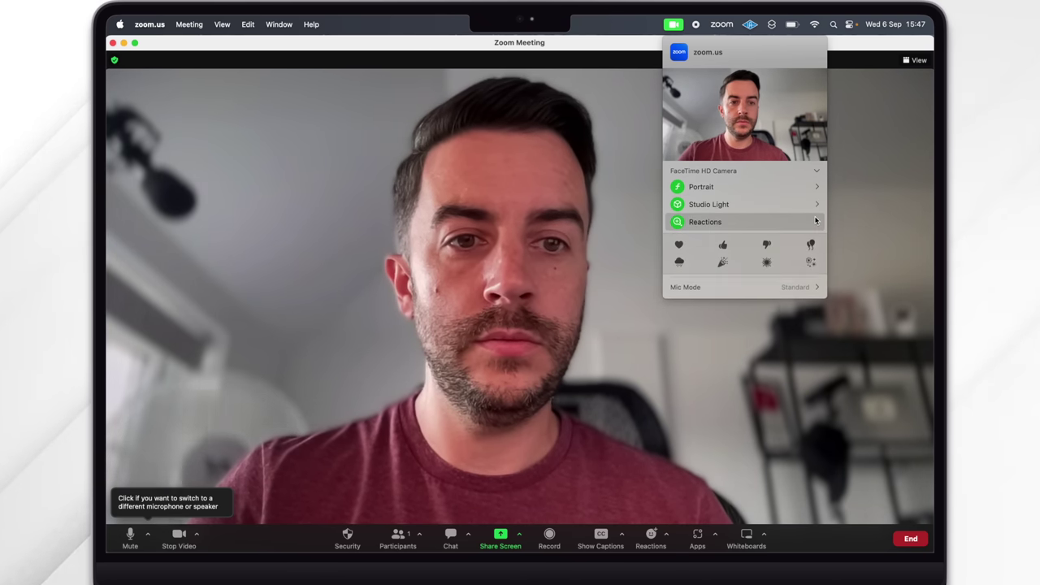
{"action": "left_click", "coordinate": [679, 245]}
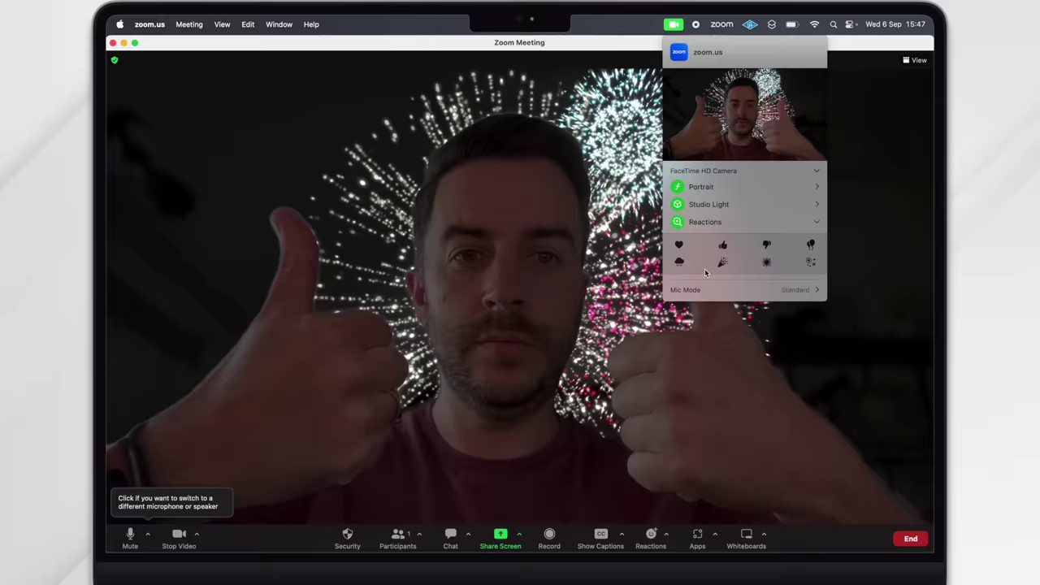
{"action": "left_click", "coordinate": [815, 290]}
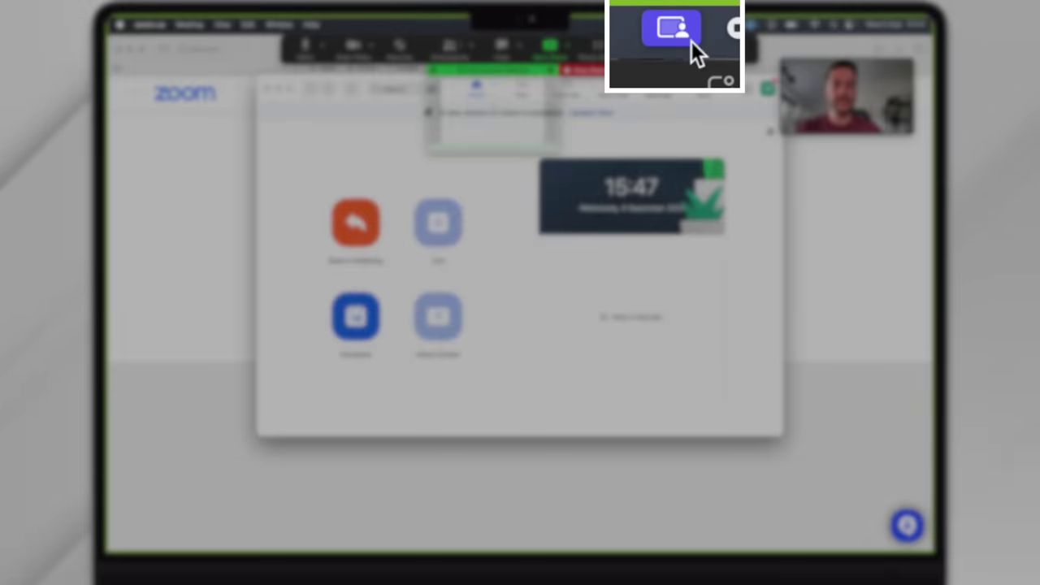
Turn on the Small Presenter Overlay, move the presenter bubble to the opposite lower corner of the shared screen, and change the overlay to Large.
{"action": "left_click", "coordinate": [674, 23]}
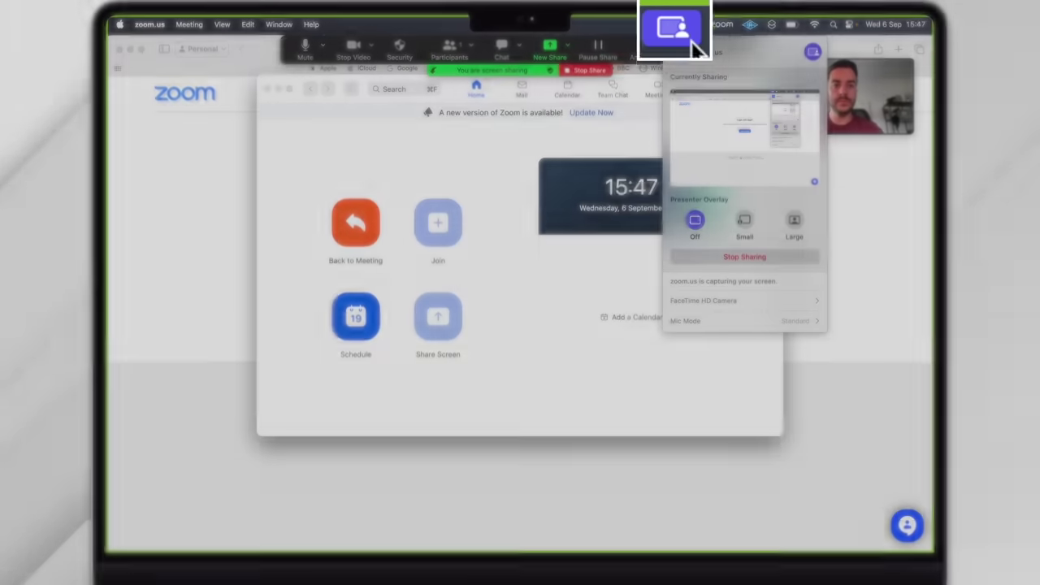
{"action": "left_click", "coordinate": [743, 221]}
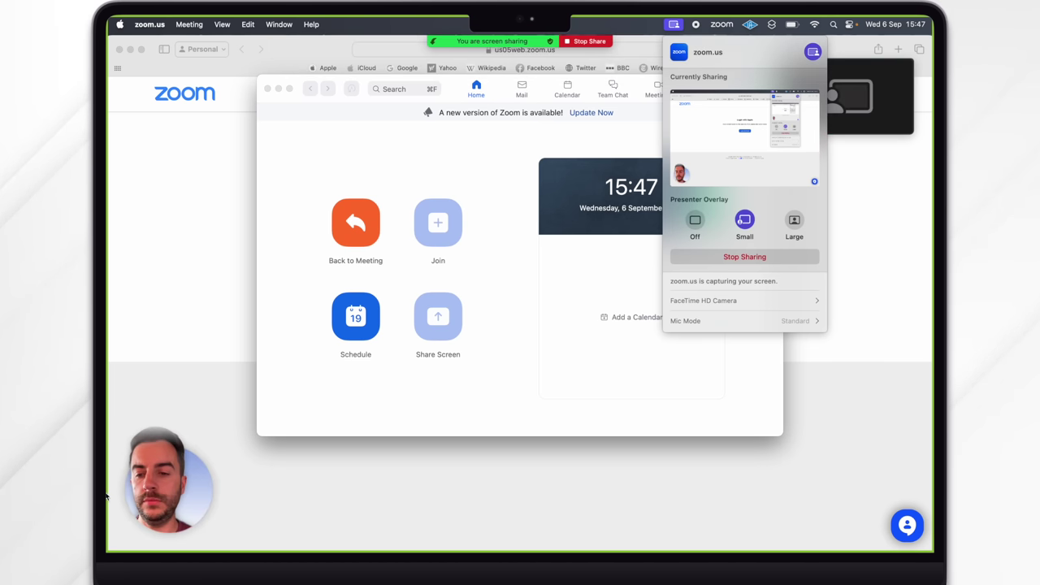
{"action": "left_click_drag", "start_coordinate": [186, 479], "coordinate": [865, 480]}
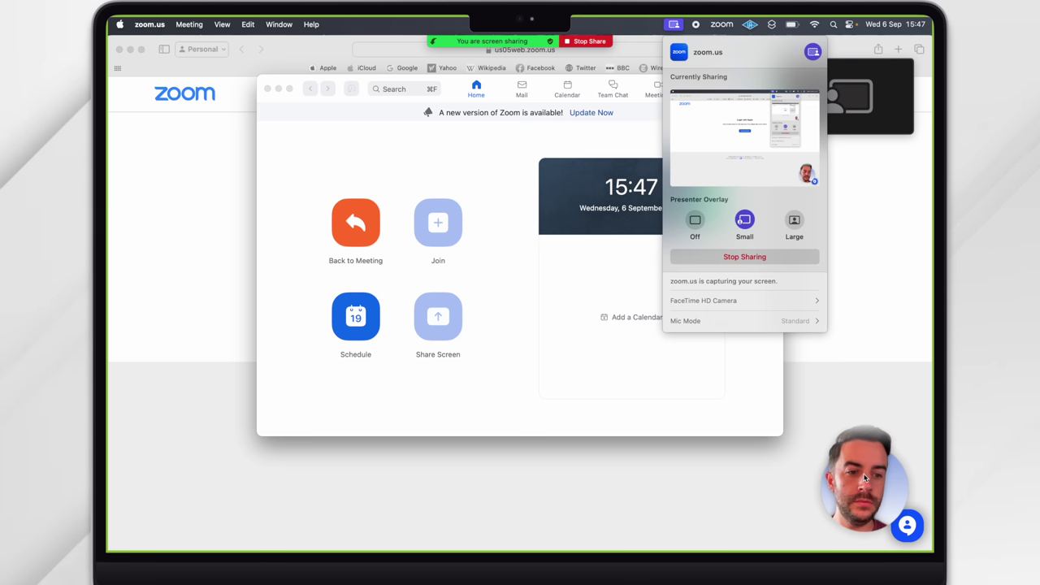
{"action": "left_click", "coordinate": [791, 228]}
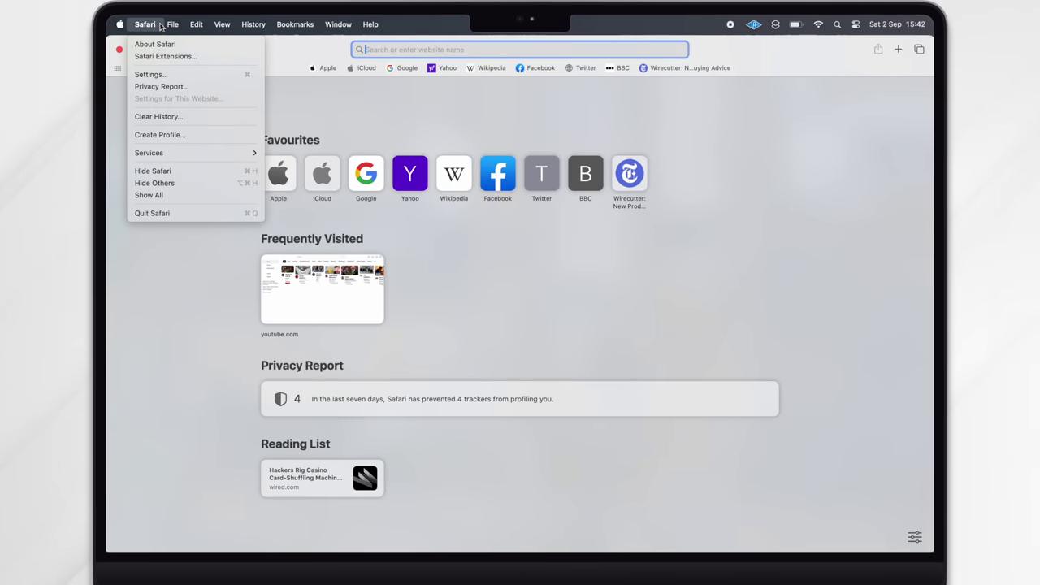
In Safari's settings, start using profiles and name the new profile Work Project.
{"action": "left_click", "coordinate": [152, 73]}
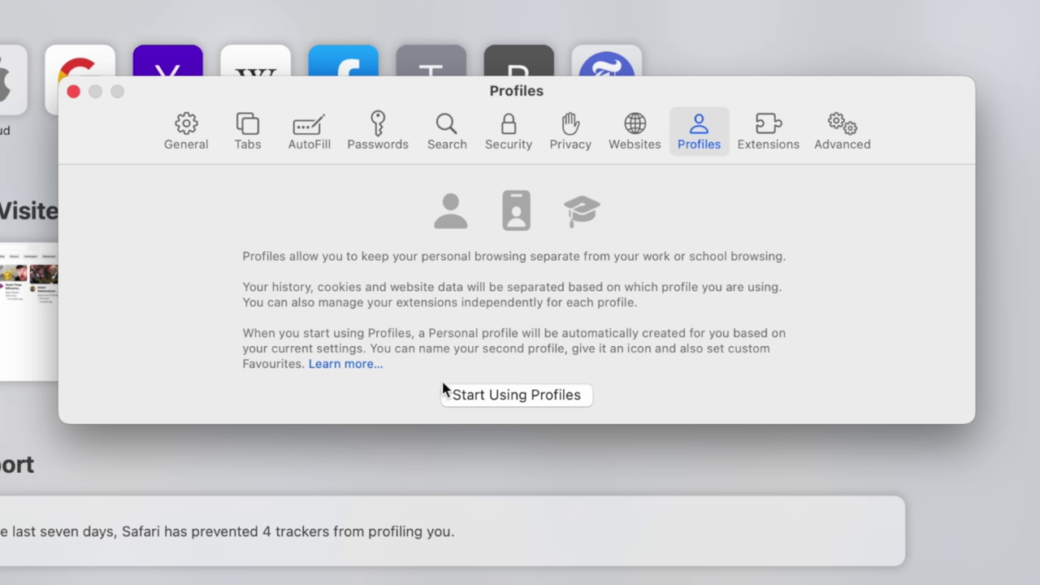
{"action": "left_click", "coordinate": [464, 394]}
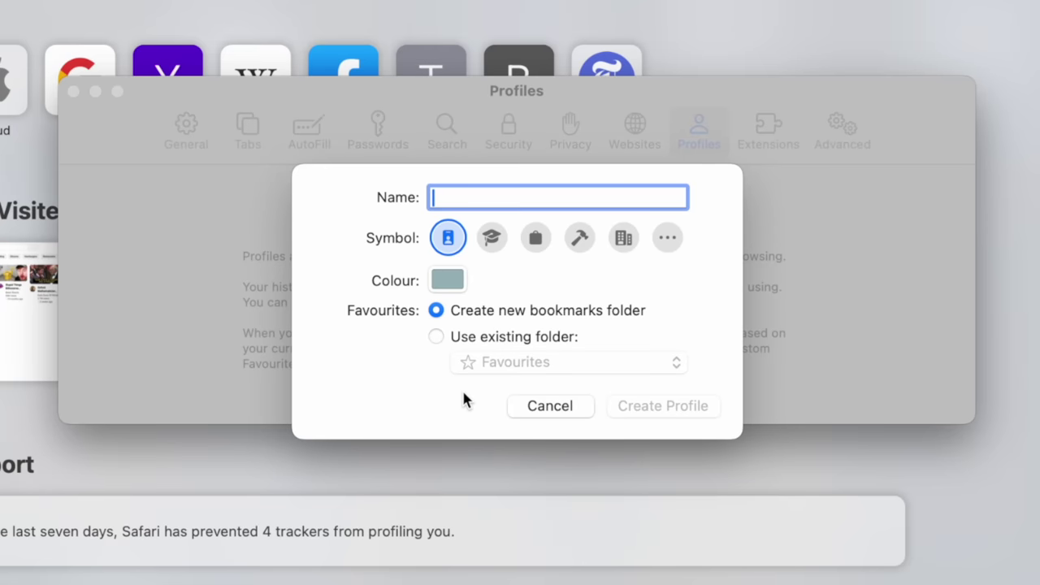
{"action": "type", "text": "Work Project"}
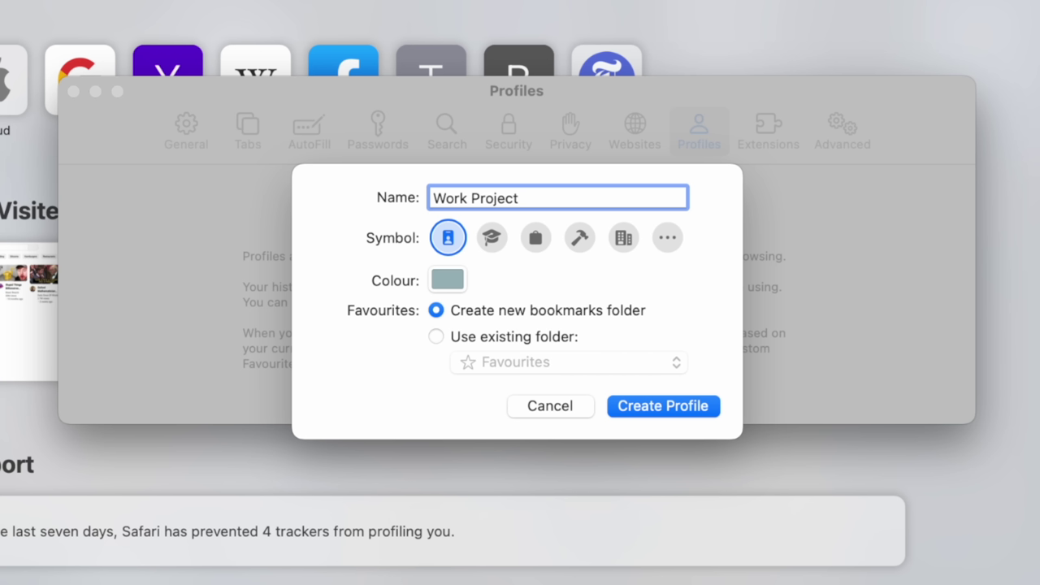
Give the Work Project profile the bag symbol and bright purple colour, create it with a new bookmarks folder, and close the settings.
{"action": "left_click", "coordinate": [535, 239]}
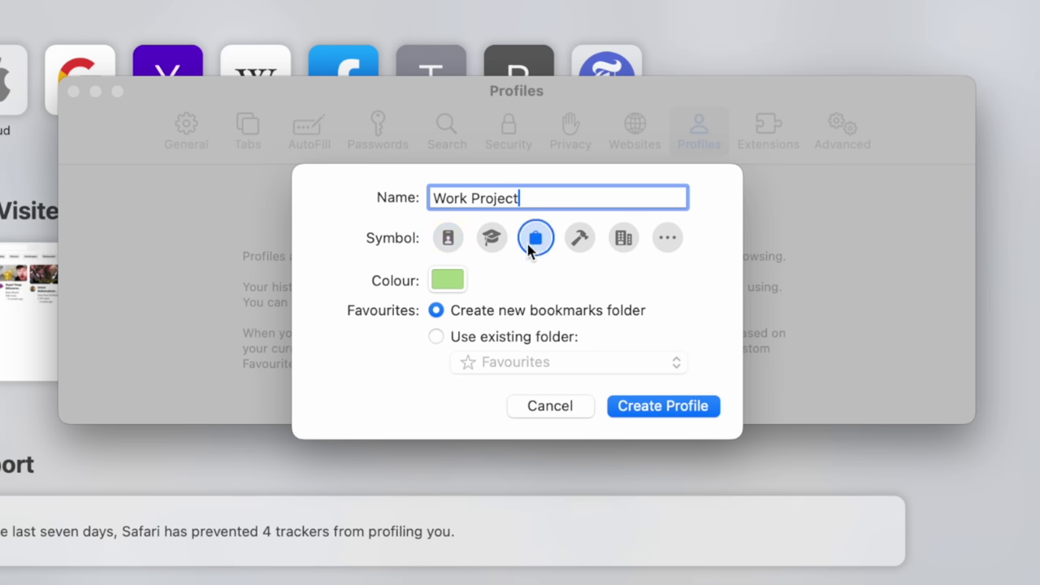
{"action": "left_click", "coordinate": [456, 279]}
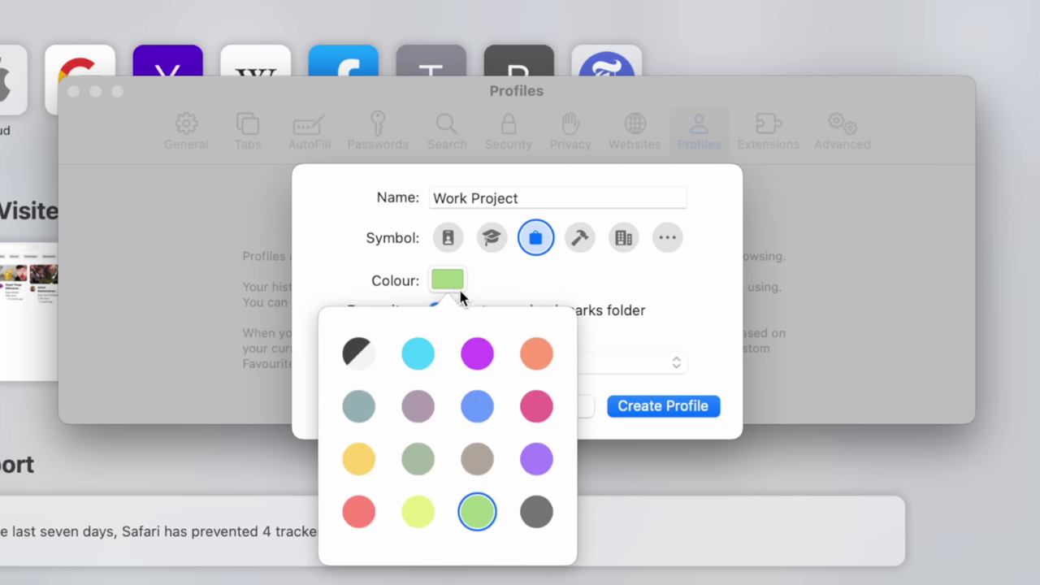
{"action": "left_click", "coordinate": [476, 355]}
{"action": "left_click", "coordinate": [488, 295]}
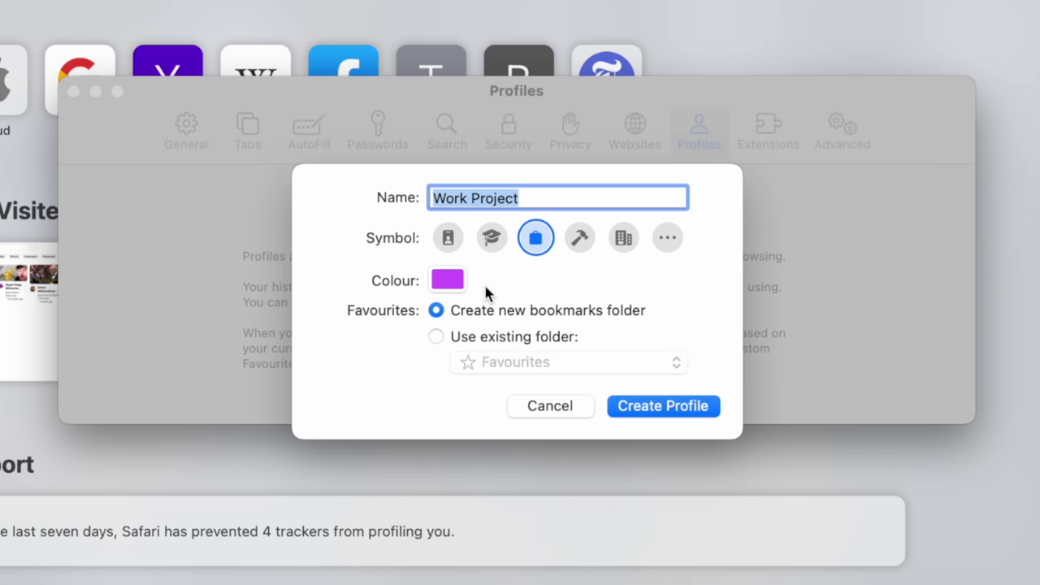
{"action": "left_click", "coordinate": [624, 407]}
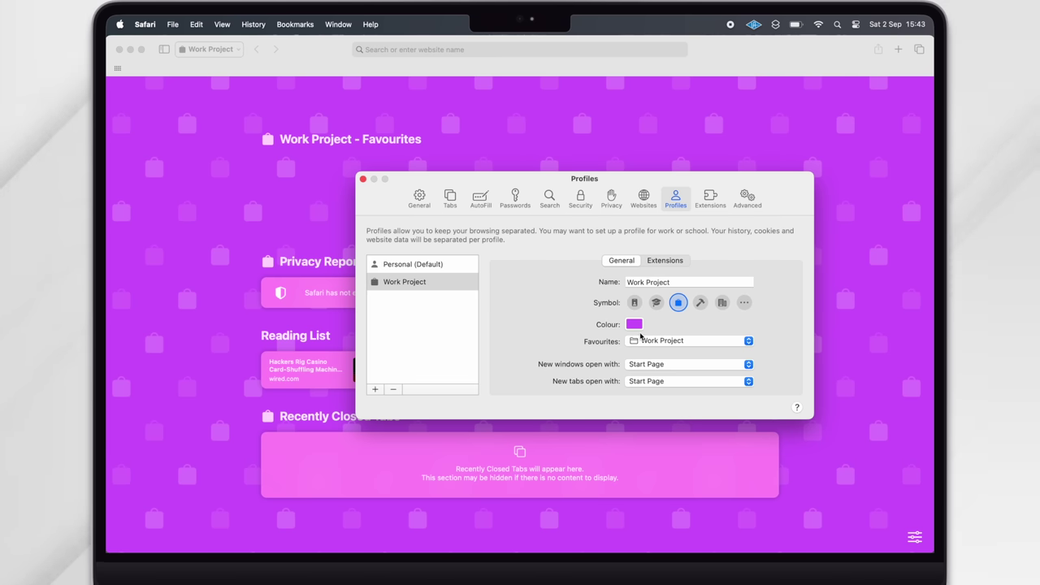
{"action": "left_click", "coordinate": [363, 179]}
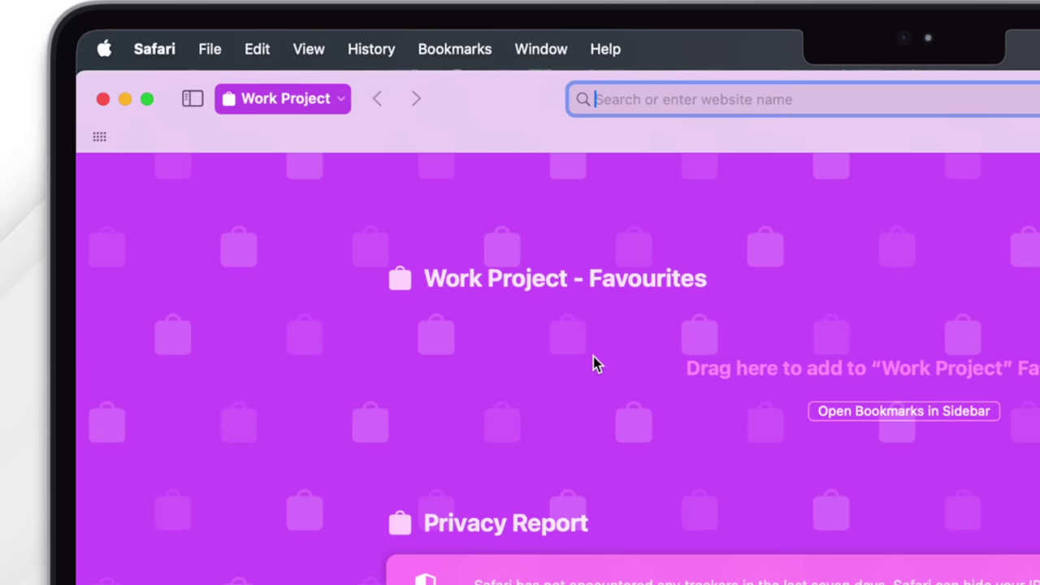
Switch from the Work Project profile to the Personal one, and reload Google in both profiles' windows.
{"action": "left_click", "coordinate": [343, 99]}
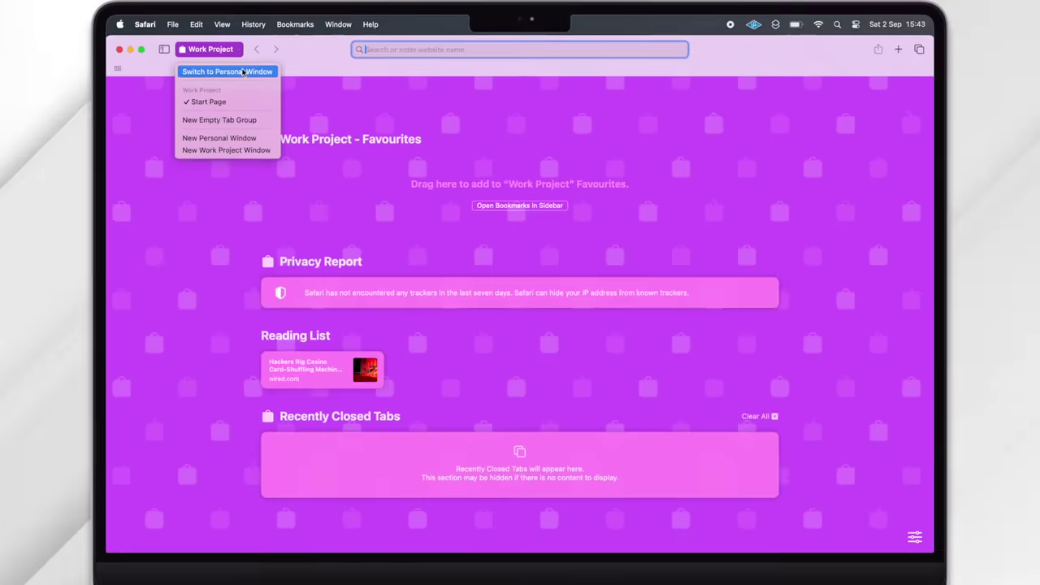
{"action": "left_click", "coordinate": [286, 122]}
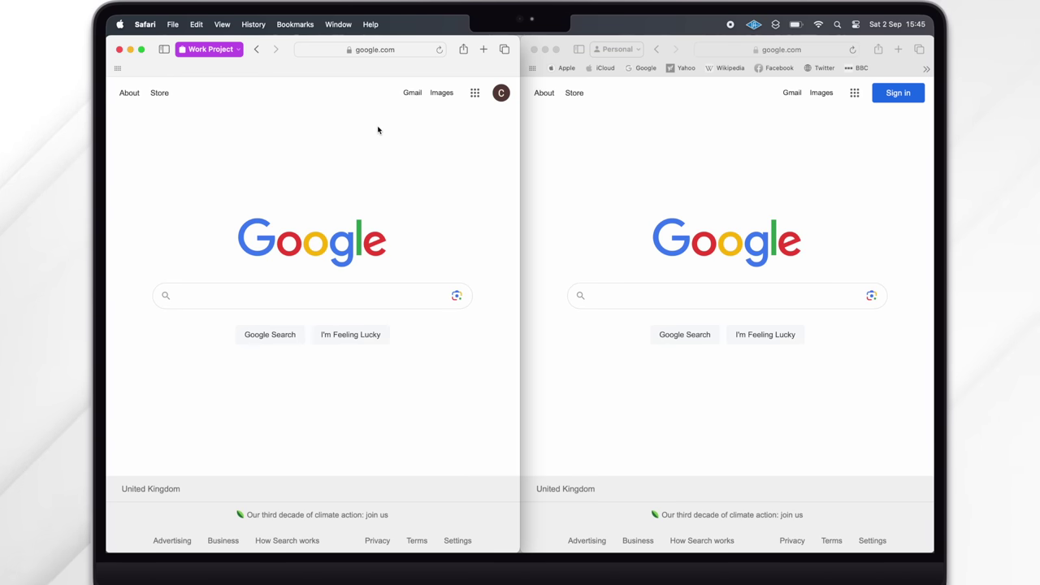
{"action": "left_click", "coordinate": [439, 54]}
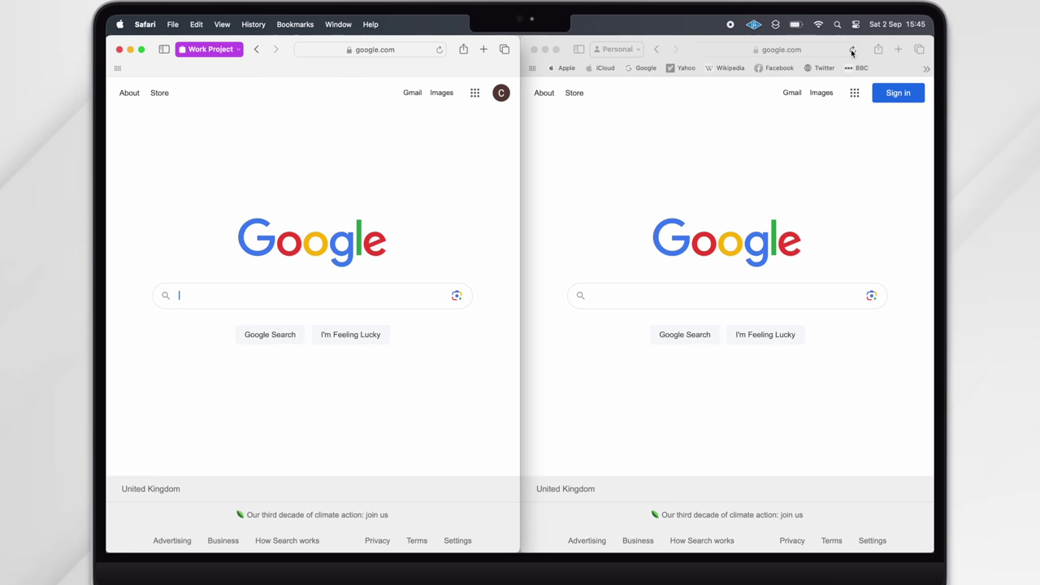
{"action": "left_click", "coordinate": [851, 52]}
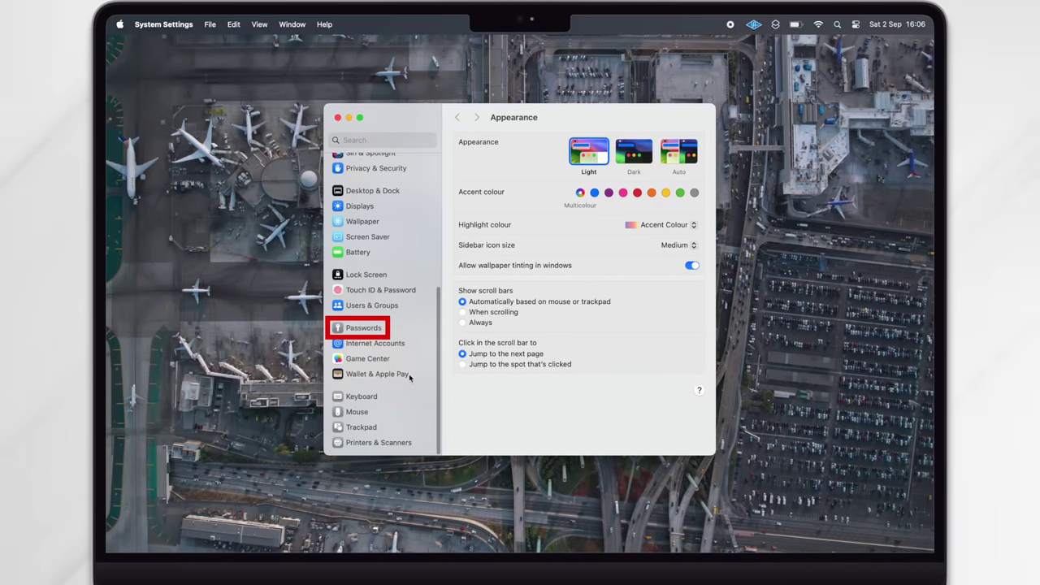
In the System Settings password section, start a new shared group named Family.
{"action": "left_click", "coordinate": [392, 328]}
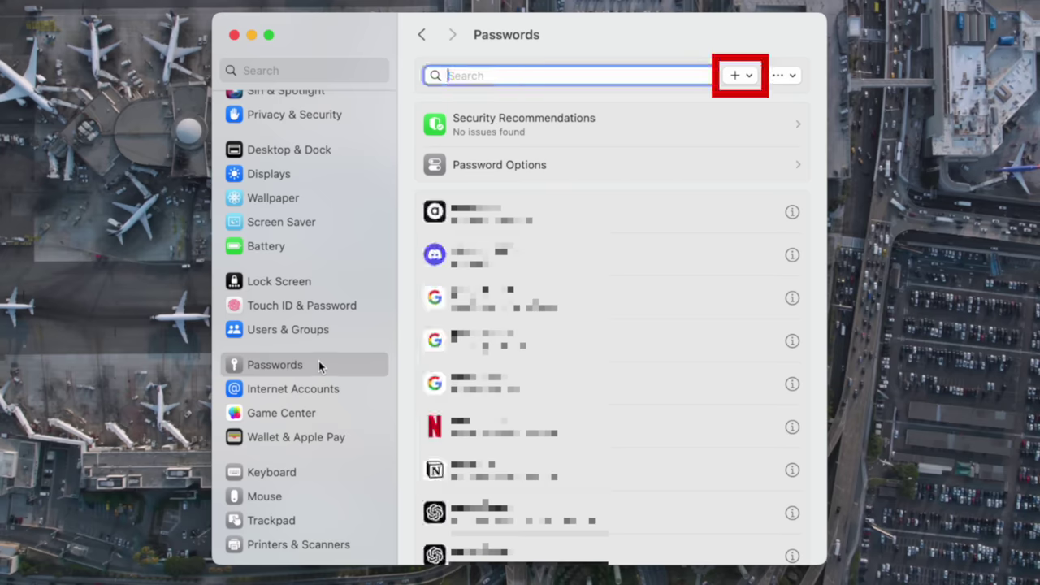
{"action": "left_click", "coordinate": [746, 75]}
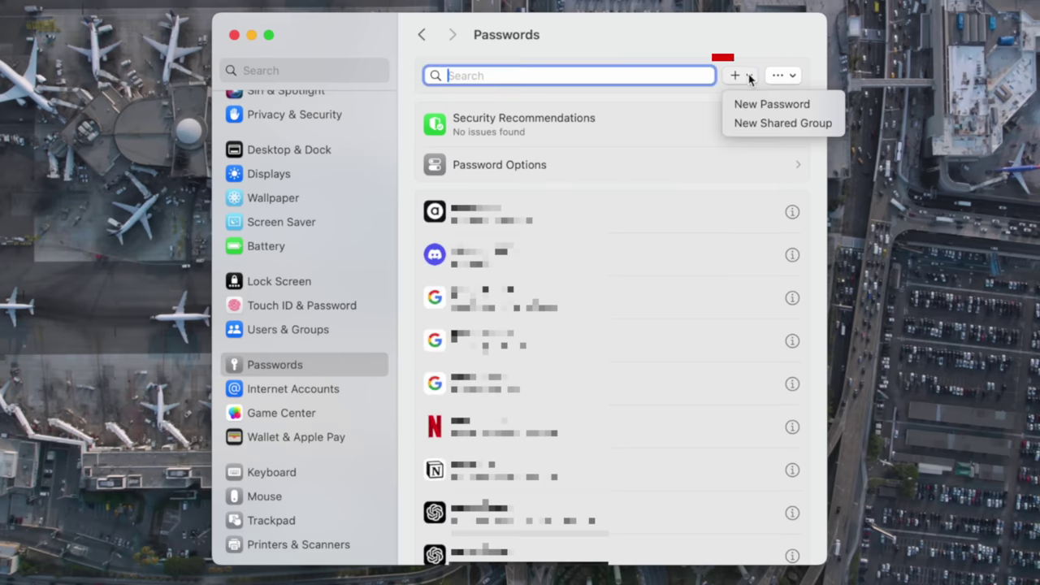
{"action": "left_click", "coordinate": [761, 123]}
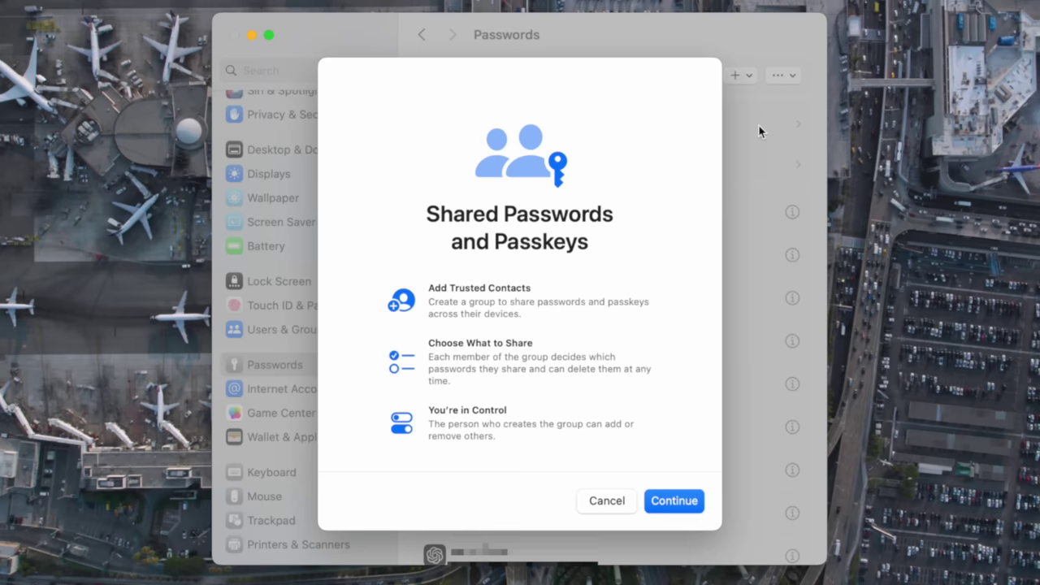
{"action": "left_click", "coordinate": [674, 501]}
{"action": "type", "text": "Family"}
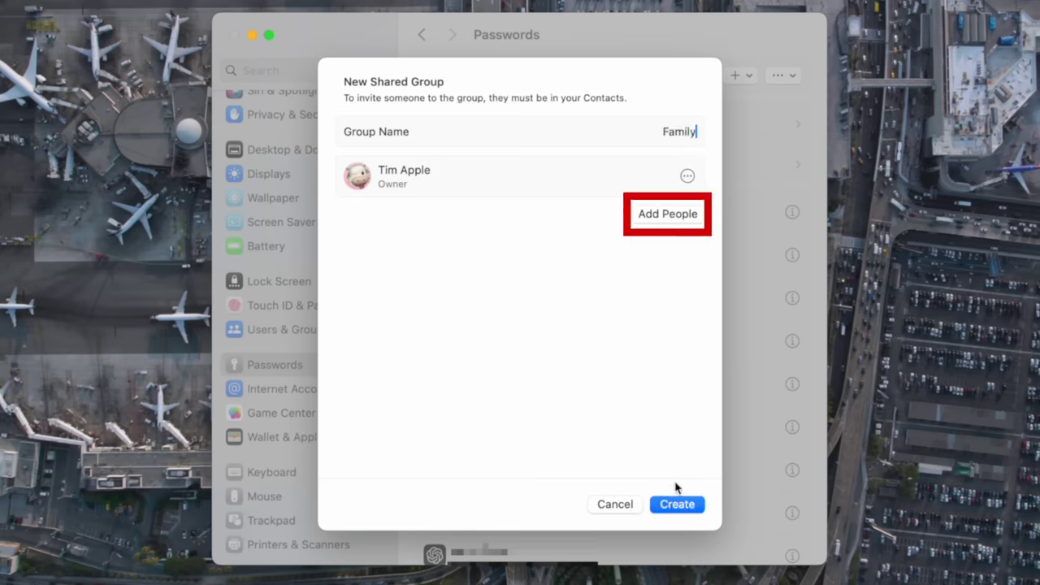
Add the second suggested contact to the Family group and create the group.
{"action": "left_click", "coordinate": [677, 218]}
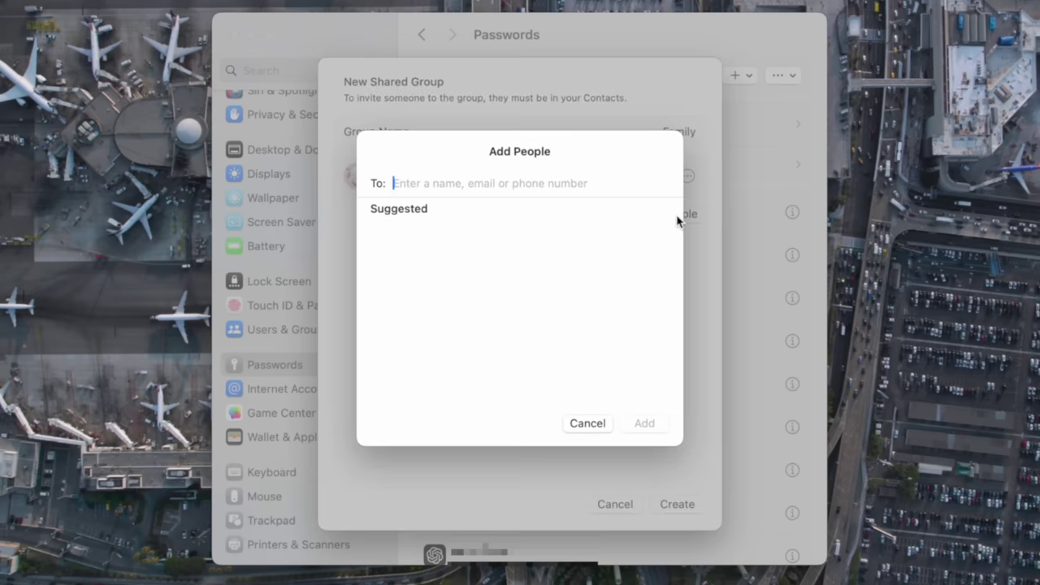
{"action": "type", "text": "tom"}
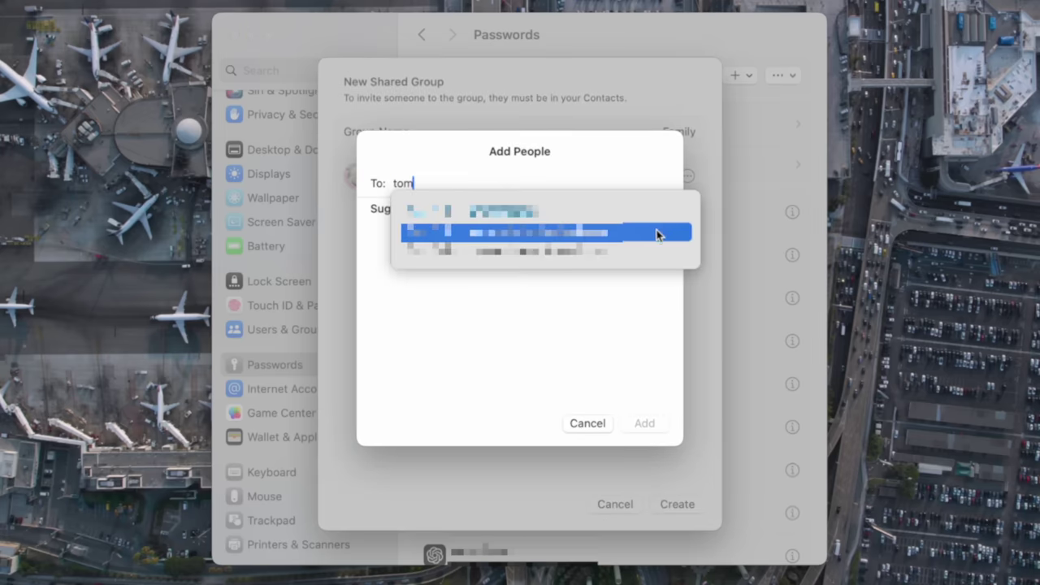
{"action": "left_click", "coordinate": [657, 233]}
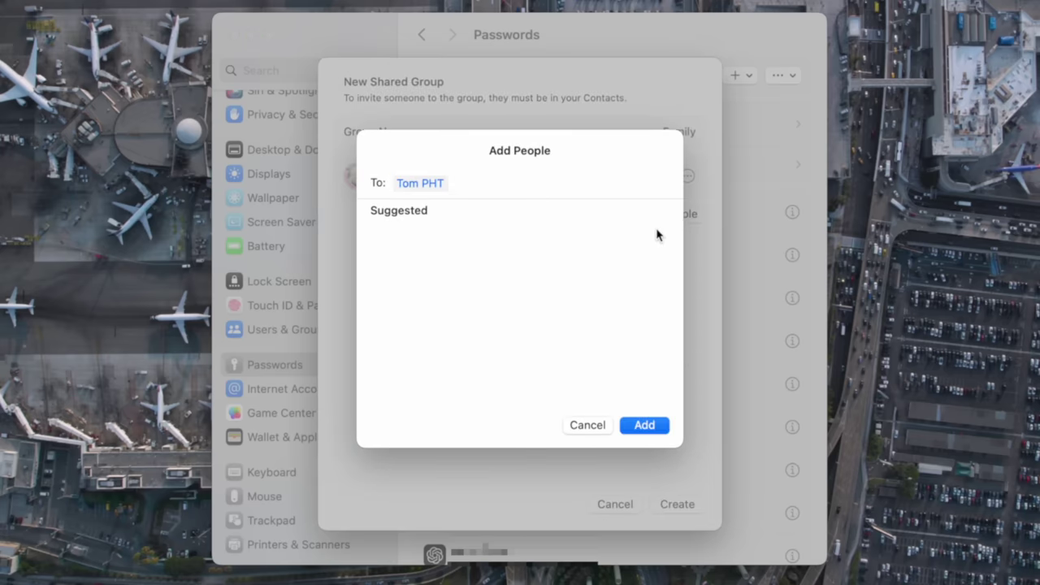
{"action": "left_click", "coordinate": [647, 428]}
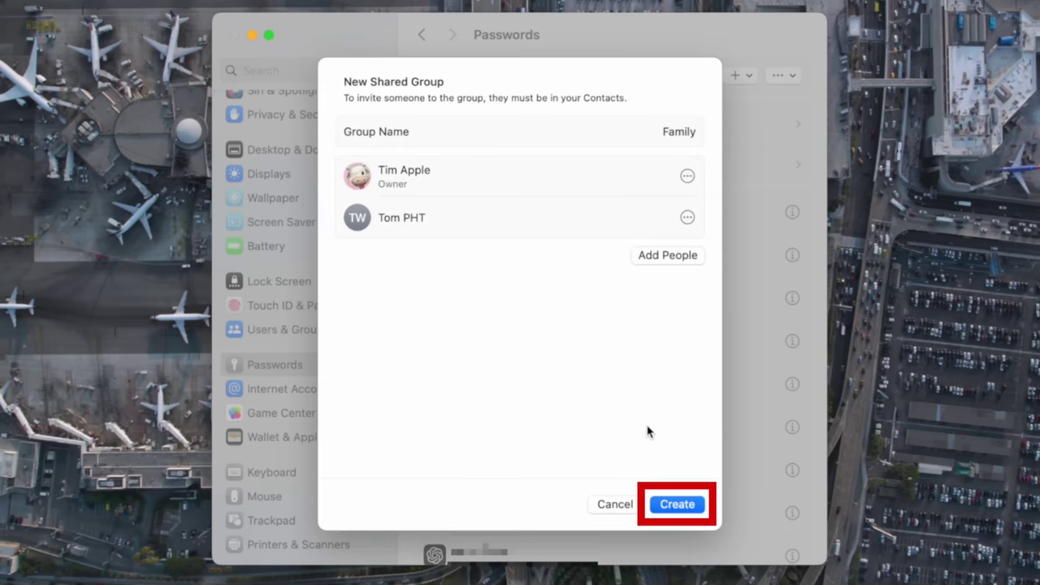
{"action": "left_click", "coordinate": [669, 505]}
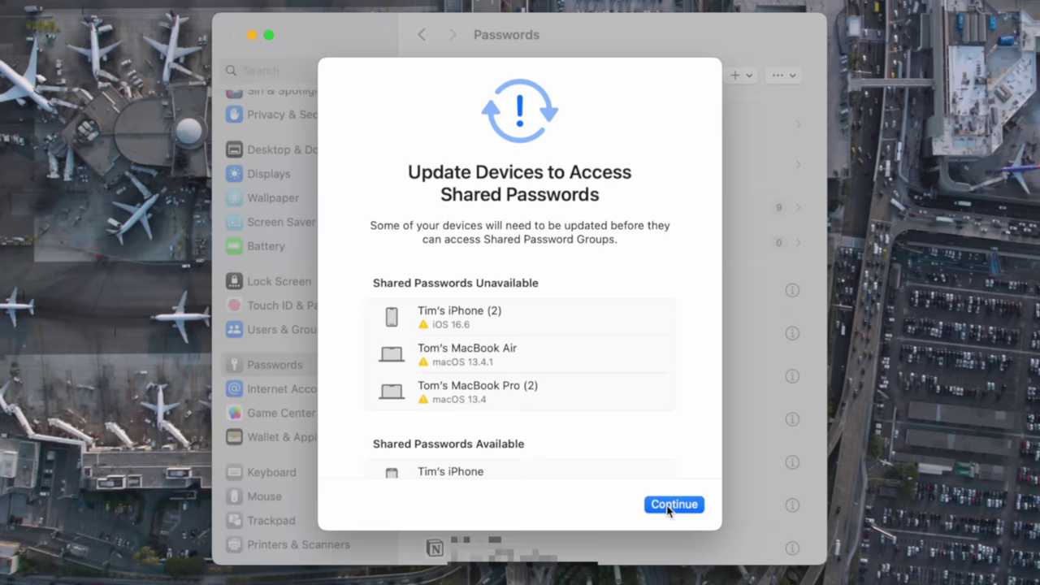
Move the first listed password and the Discord password to the Family group, without notifying the member by message.
{"action": "left_click", "coordinate": [671, 506]}
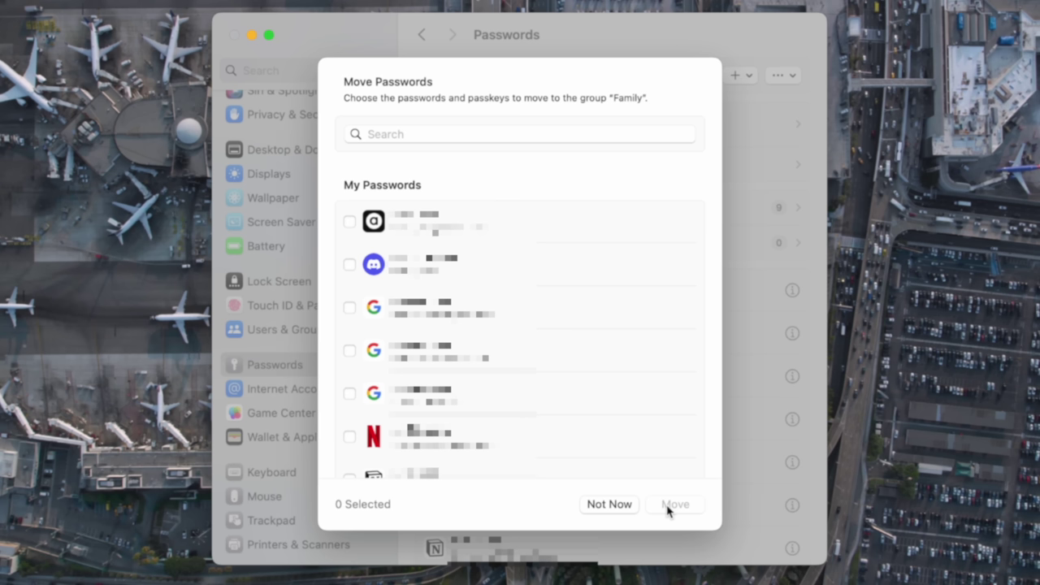
{"action": "left_click", "coordinate": [350, 222]}
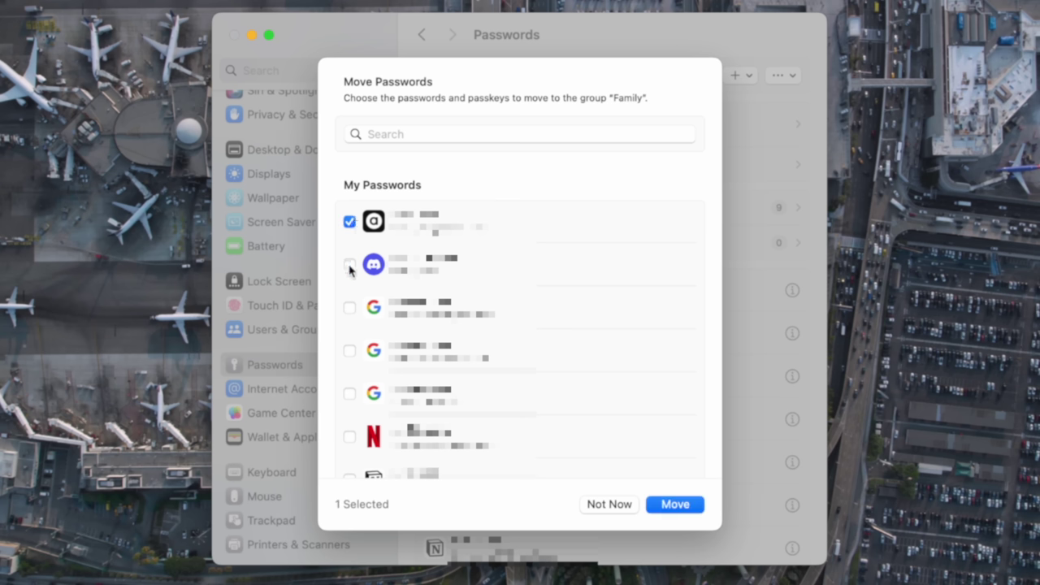
{"action": "left_click", "coordinate": [349, 265]}
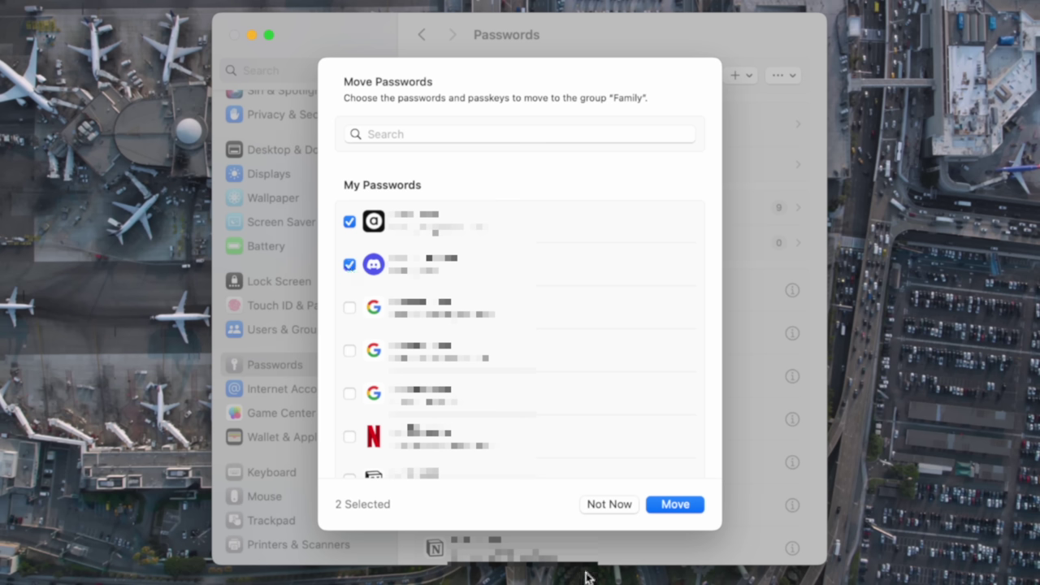
{"action": "left_click", "coordinate": [665, 505]}
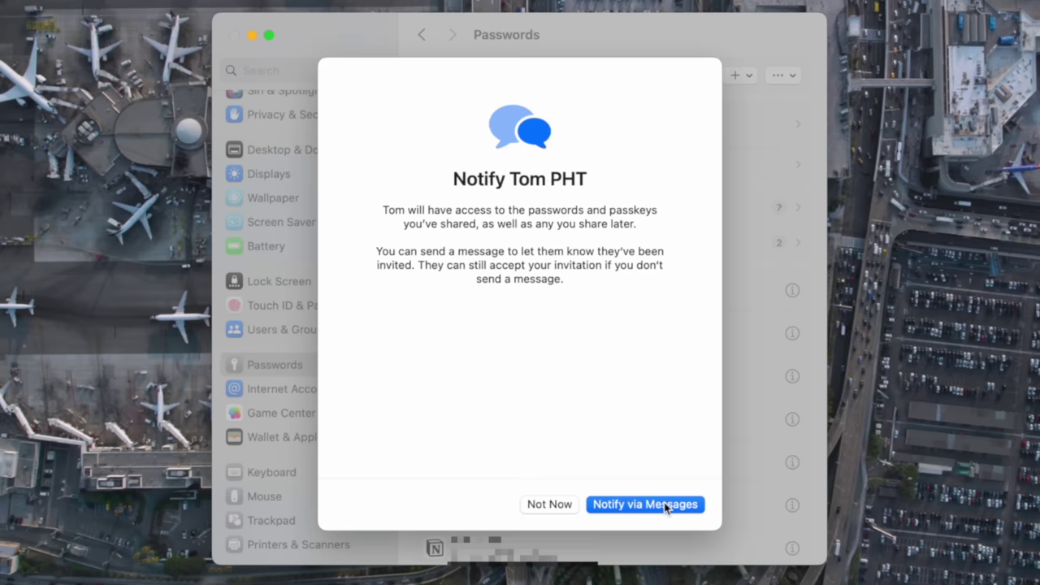
{"action": "left_click", "coordinate": [550, 504]}
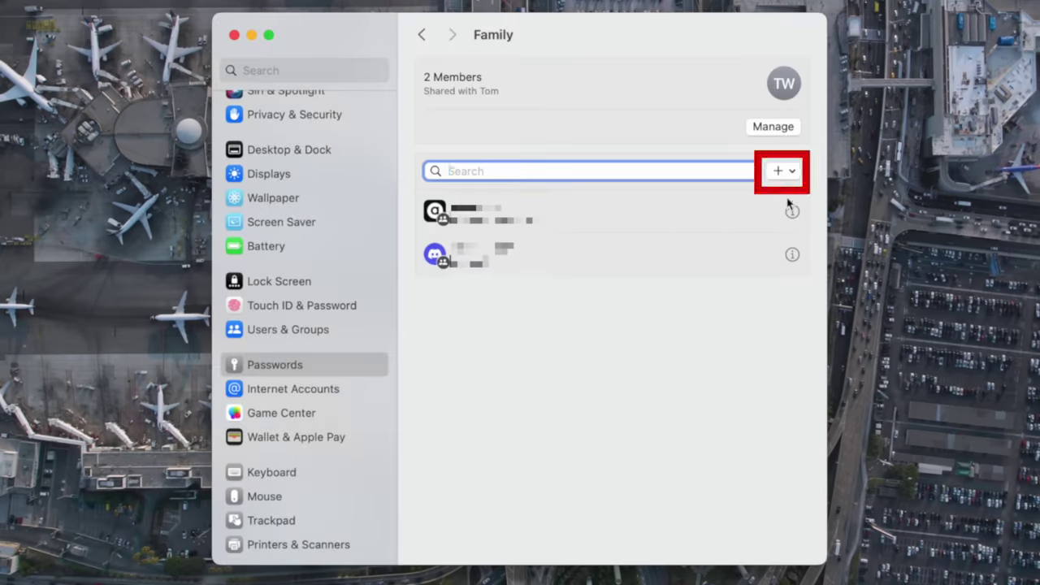
Open the choices for adding items to the Family password group.
{"action": "left_click", "coordinate": [792, 173]}
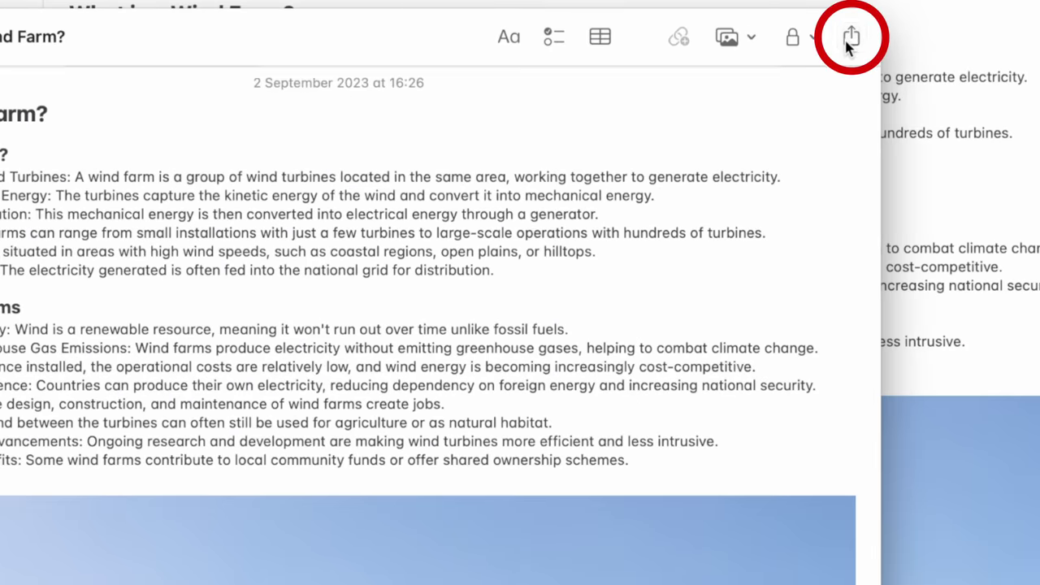
Open the note "What is a Wind Farm?" in Pages and look through the document, including the turbine photo.
{"action": "left_click", "coordinate": [784, 99]}
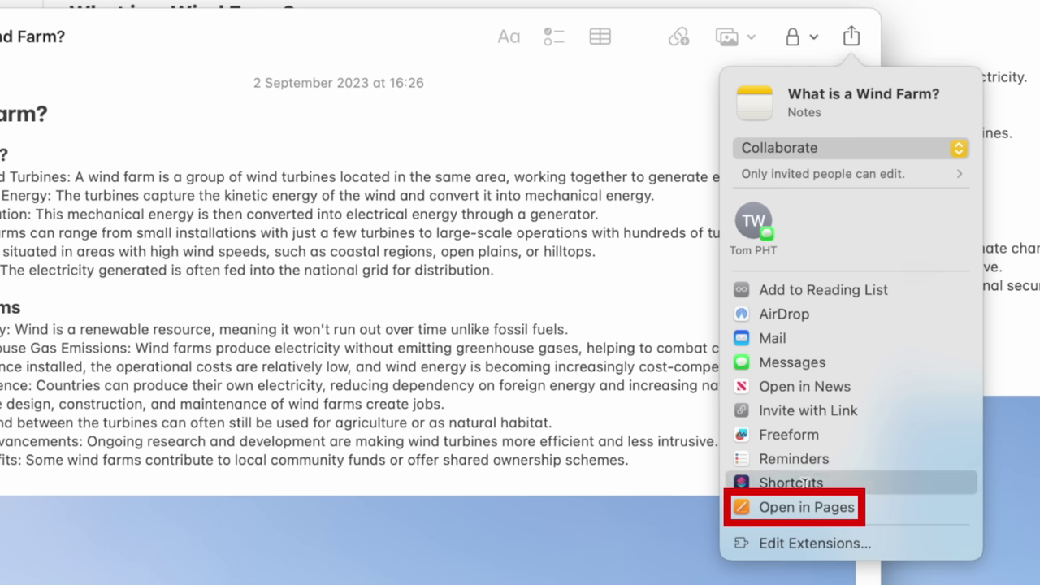
{"action": "left_click", "coordinate": [803, 504]}
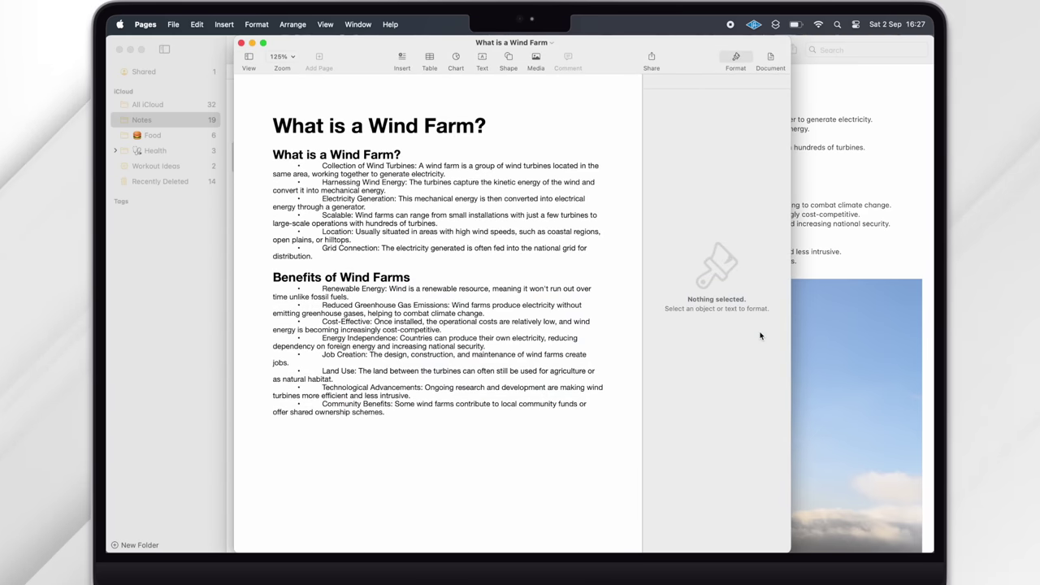
{"action": "scroll", "coordinate": [487, 349], "scroll_direction": "down", "scroll_amount": 10}
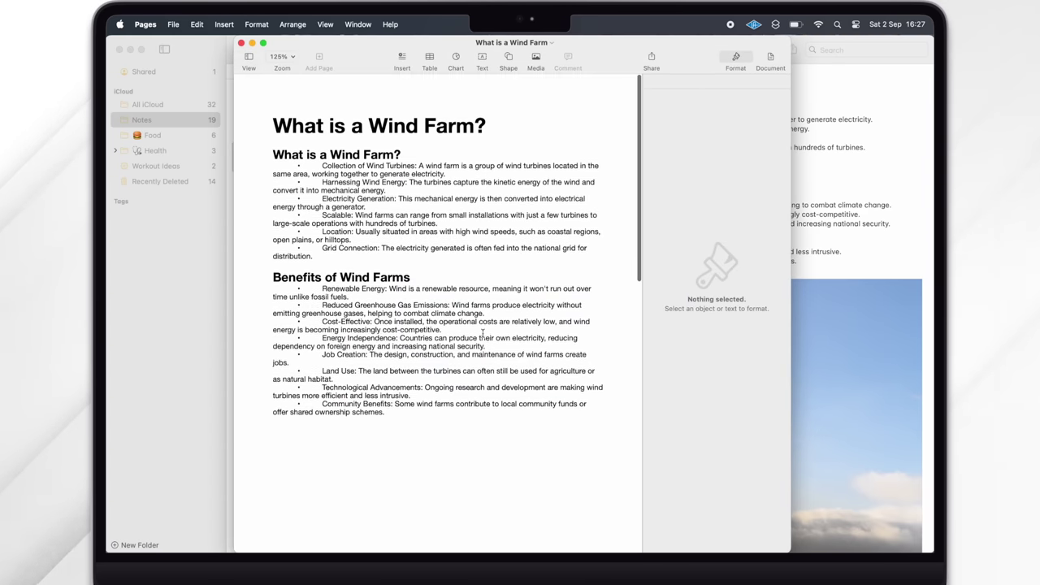
{"action": "scroll", "coordinate": [483, 336], "scroll_direction": "down", "scroll_amount": 5}
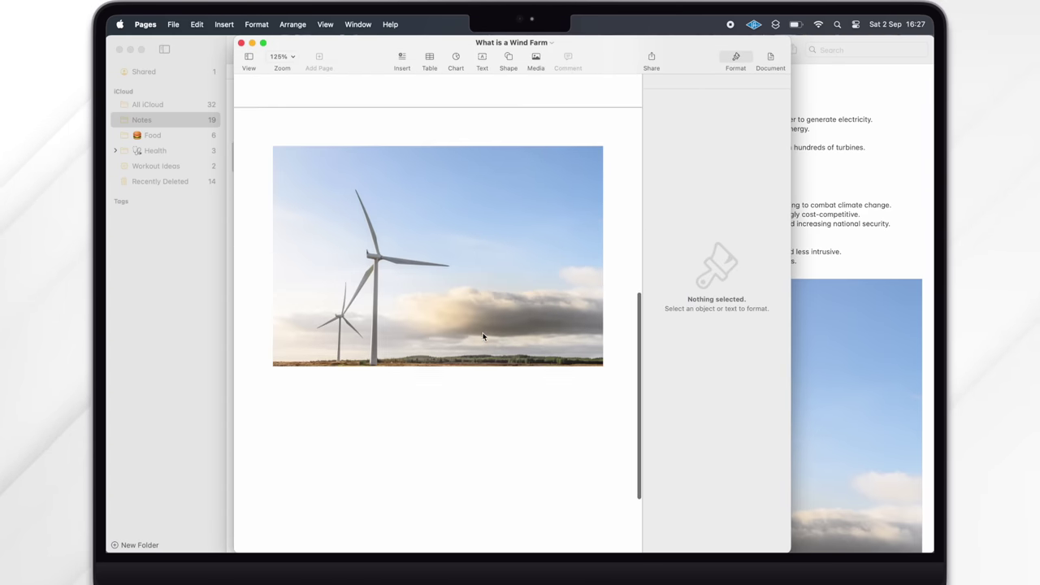
{"action": "scroll", "coordinate": [483, 336], "scroll_direction": "up", "scroll_amount": 15}
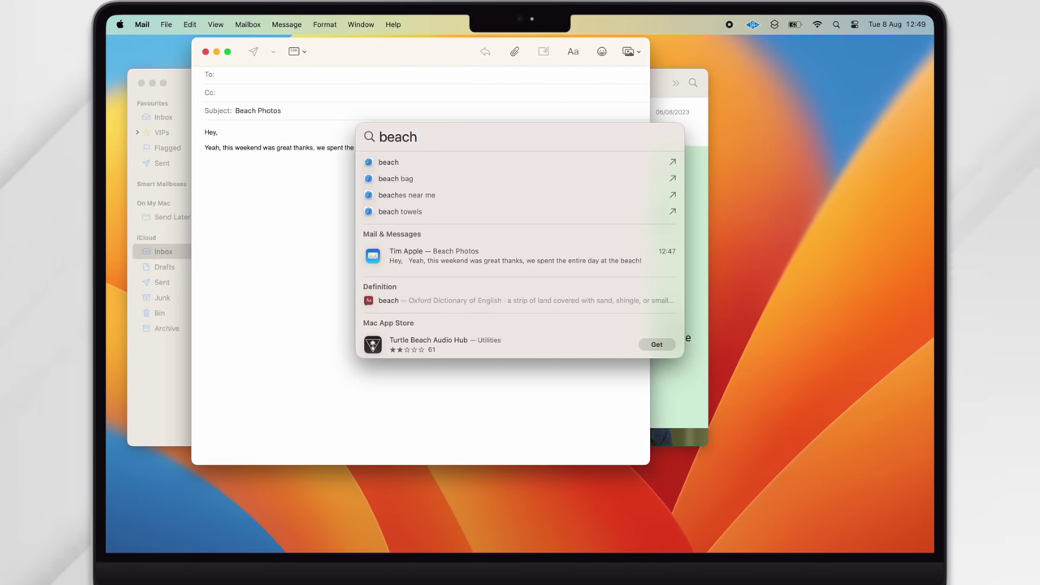
Show only the photos among the "beach" search results and add the first one to the Beach Photos email draft.
{"action": "scroll", "coordinate": [608, 311], "scroll_direction": "down", "scroll_amount": 10}
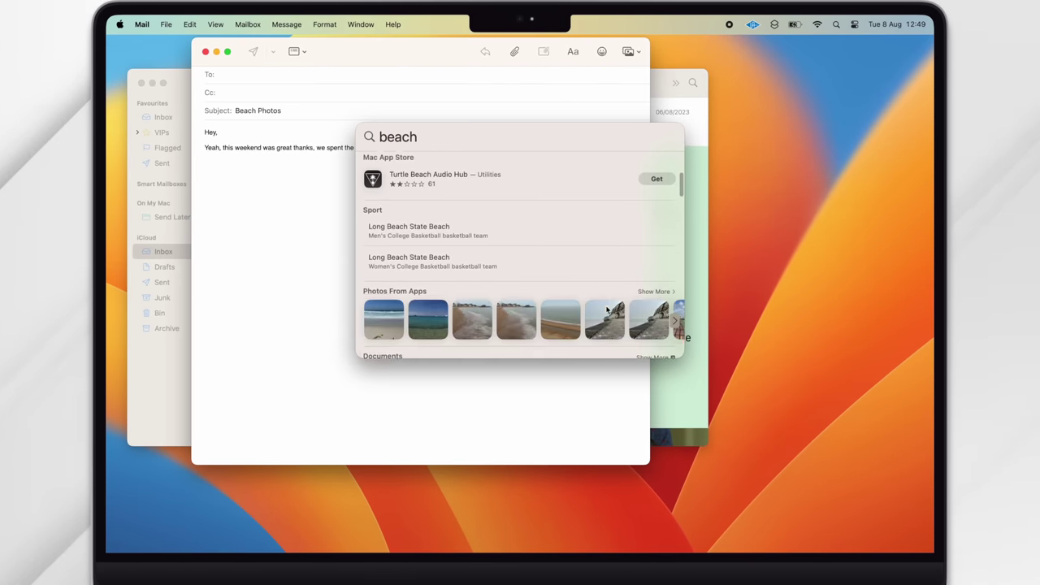
{"action": "scroll", "coordinate": [606, 310], "scroll_direction": "down", "scroll_amount": 1}
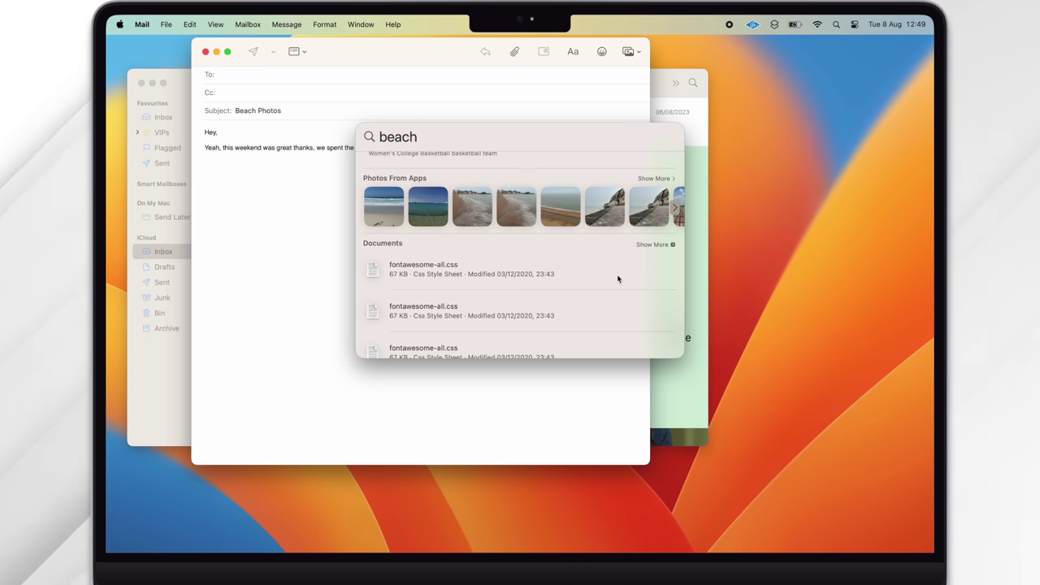
{"action": "left_click", "coordinate": [650, 179]}
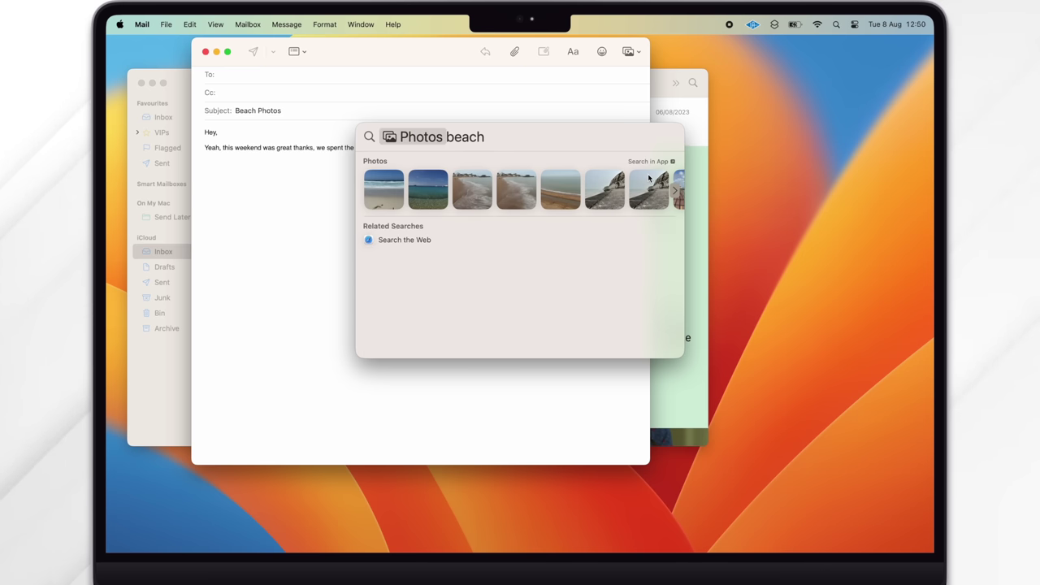
{"action": "left_click_drag", "start_coordinate": [387, 189], "coordinate": [302, 224]}
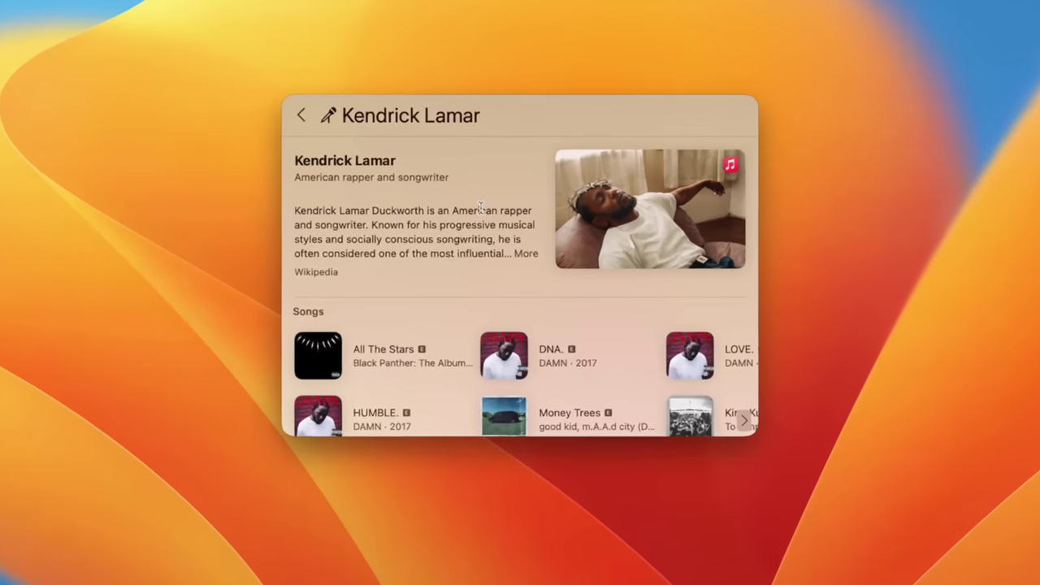
Look through Kendrick Lamar's songs, albums and news in the artist's search result.
{"action": "scroll", "coordinate": [453, 191], "scroll_direction": "down", "scroll_amount": 3}
{"action": "scroll", "coordinate": [476, 217], "scroll_direction": "down", "scroll_amount": 2}
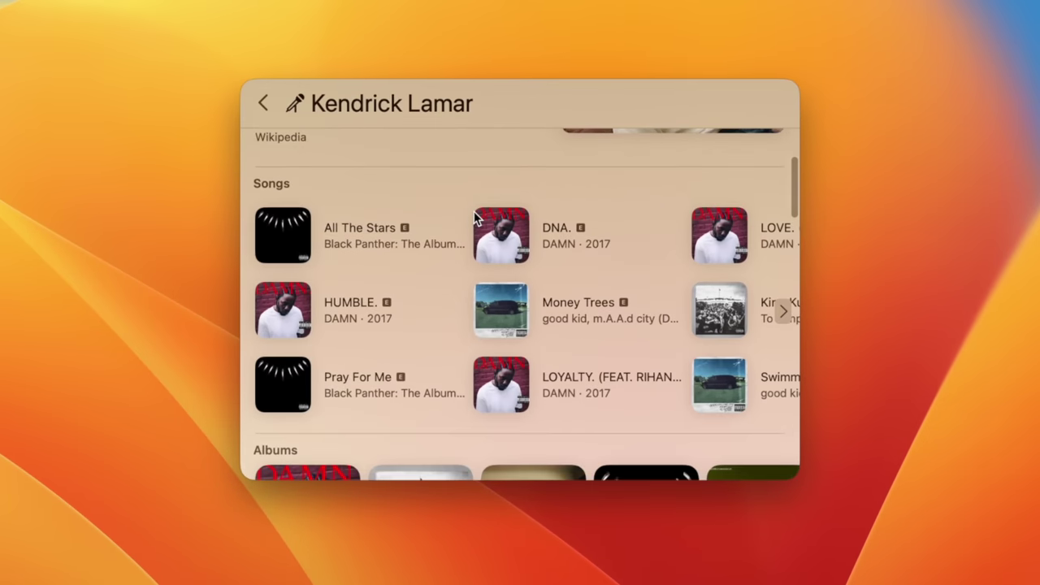
{"action": "scroll", "coordinate": [475, 213], "scroll_direction": "down", "scroll_amount": 5}
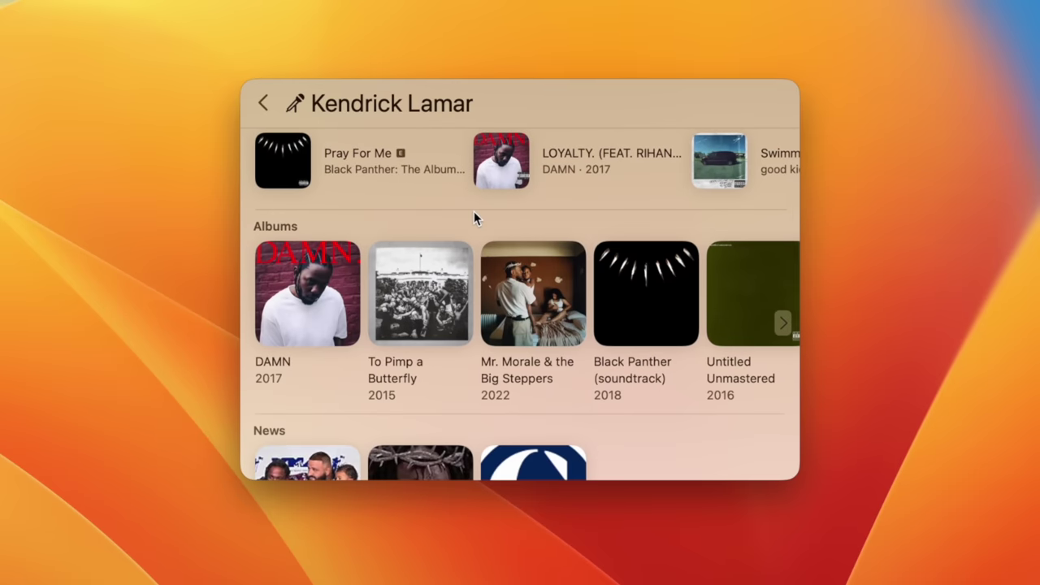
{"action": "scroll", "coordinate": [473, 211], "scroll_direction": "down", "scroll_amount": 5}
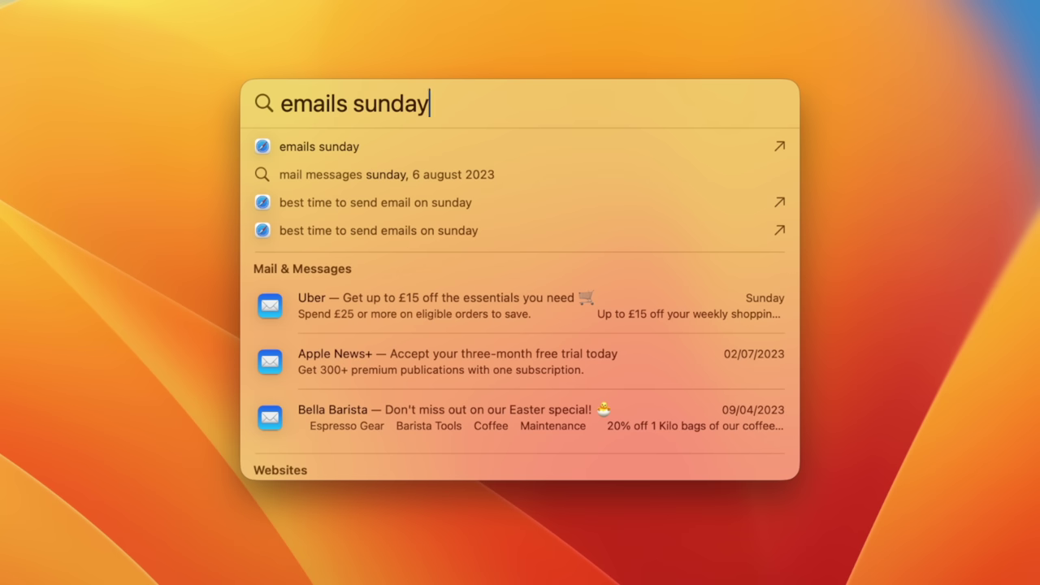
Change the email search from Sunday to "emails last thursday".
{"action": "key", "text": "BackSpace"}
{"action": "key", "text": "BackSpace"}
{"action": "key", "text": "BackSpace"}
{"action": "key", "text": "BackSpace"}
{"action": "key", "text": "BackSpace"}
{"action": "key", "text": "BackSpace"}
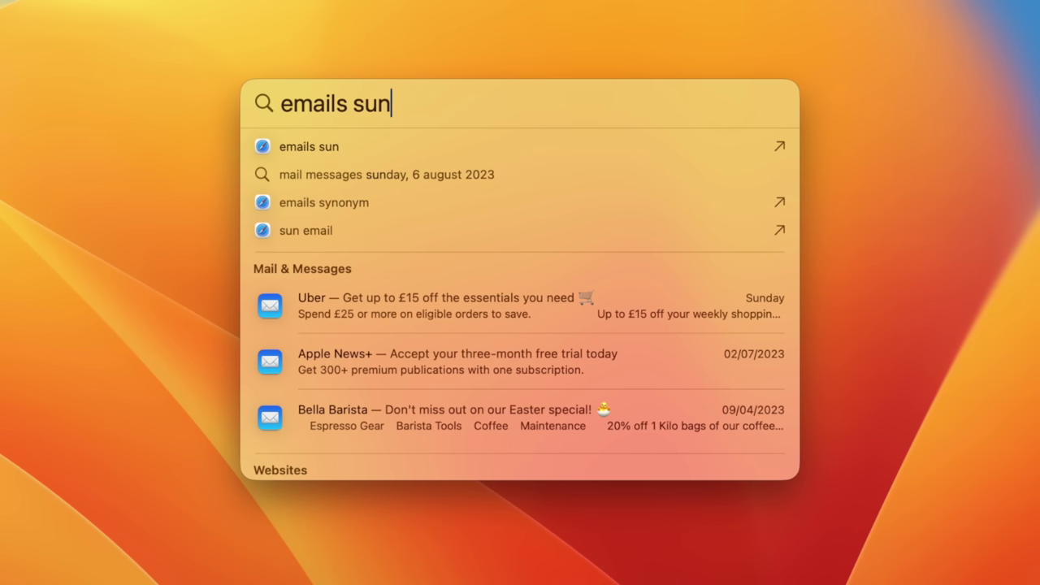
{"action": "type", "text": "last thursday"}
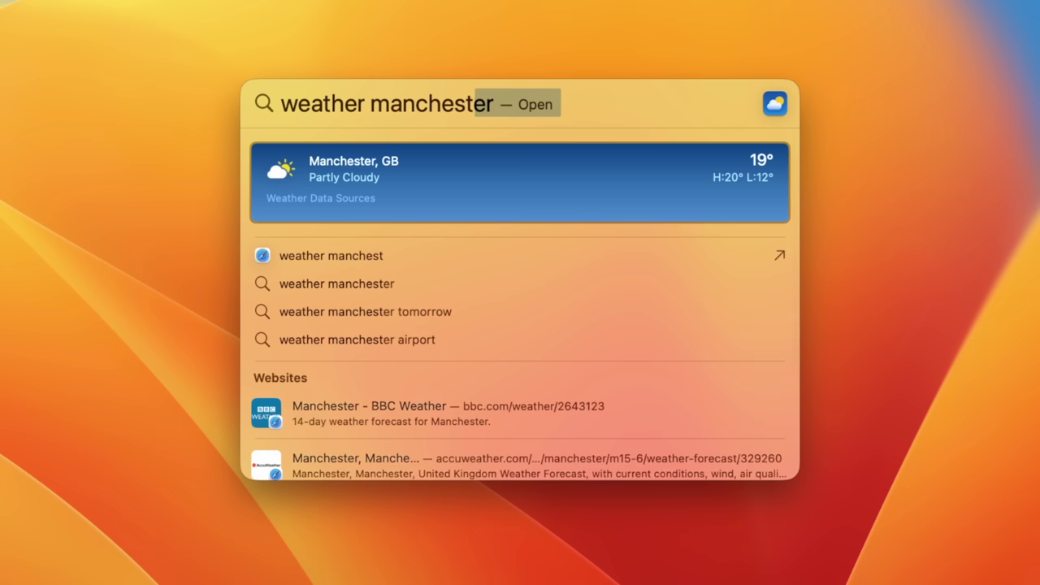
Look up the weather for Manchester and for Orlando.
{"action": "type", "text": "er"}
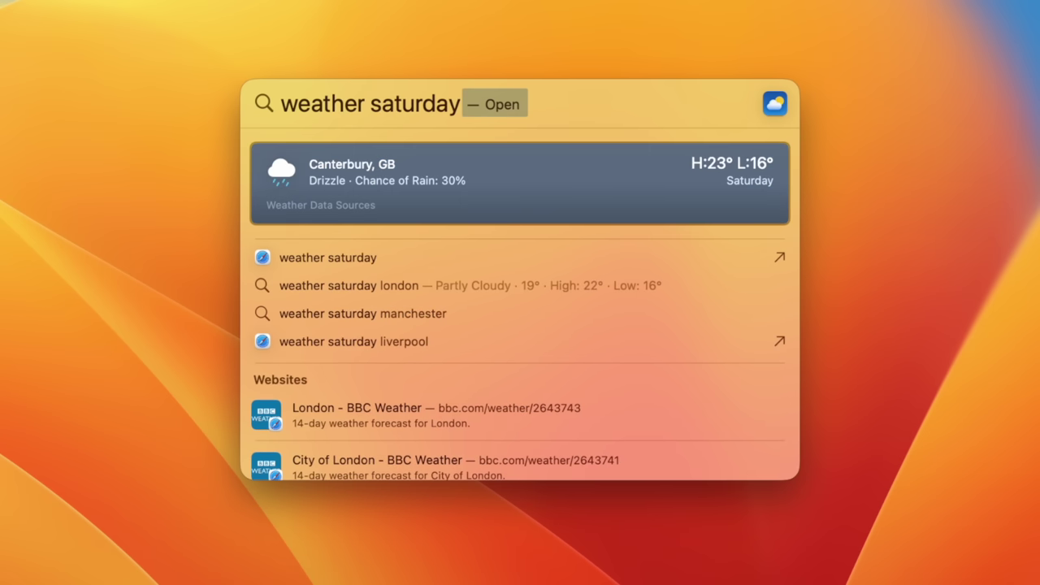
{"action": "type", "text": "orlando"}
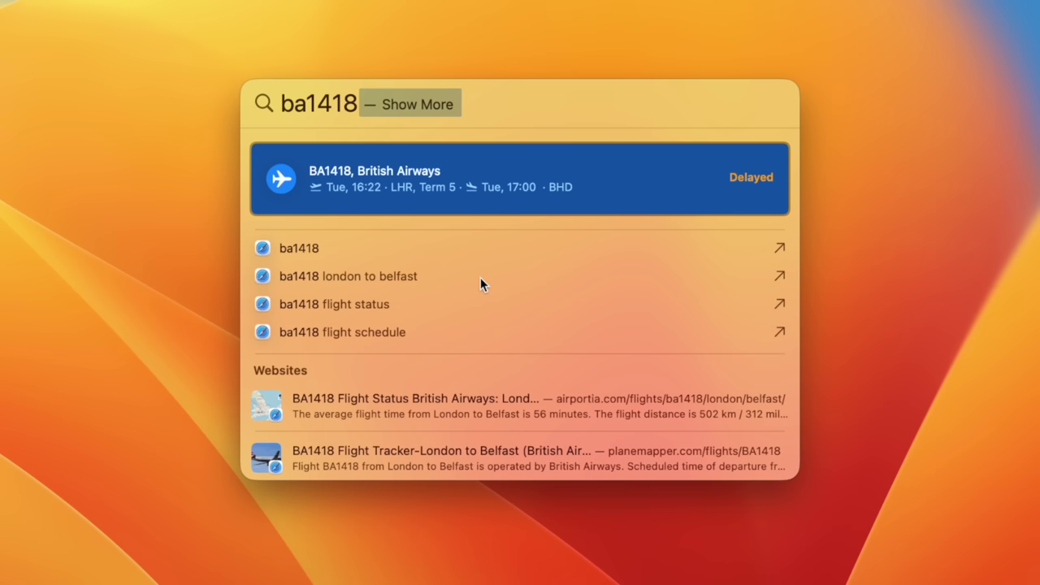
Show the full flight details for BA1418.
{"action": "key", "text": "Return"}
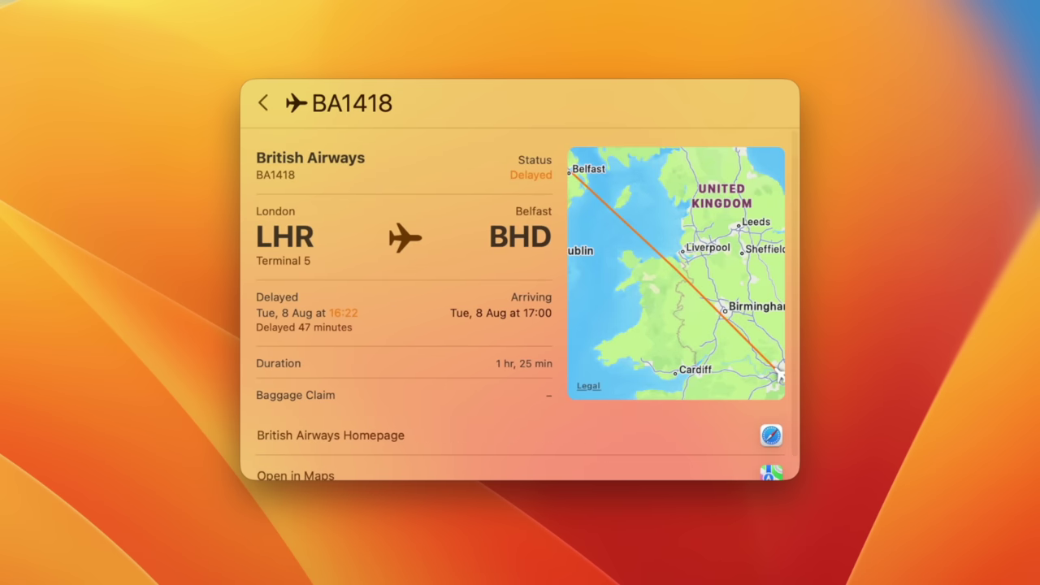